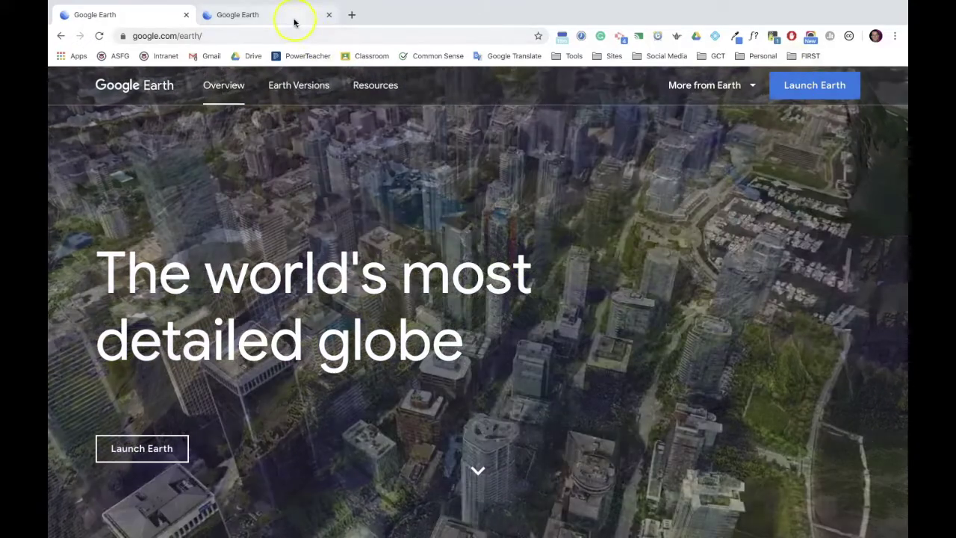
# - Create a new project in the Google Earth web viewer
pyautogui.click(296, 17)
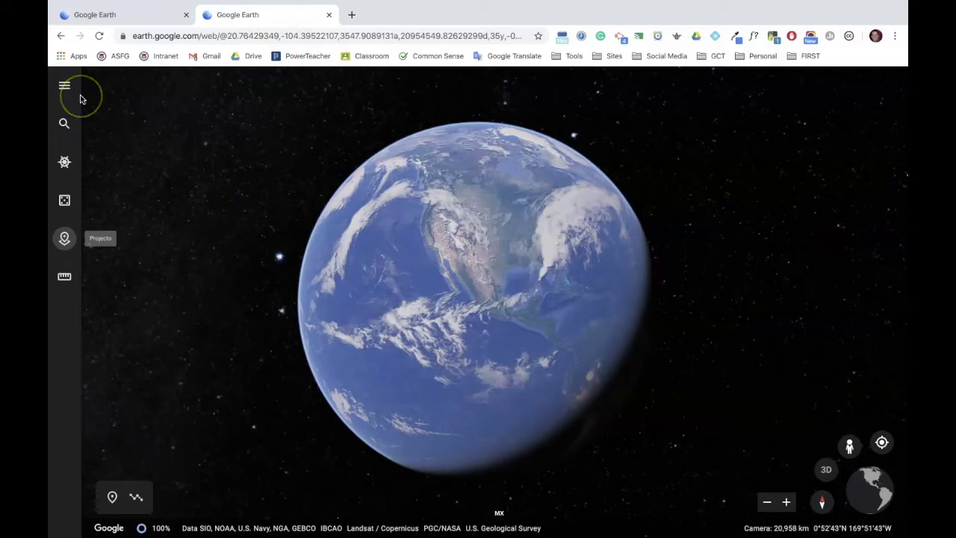
pyautogui.click(65, 239)
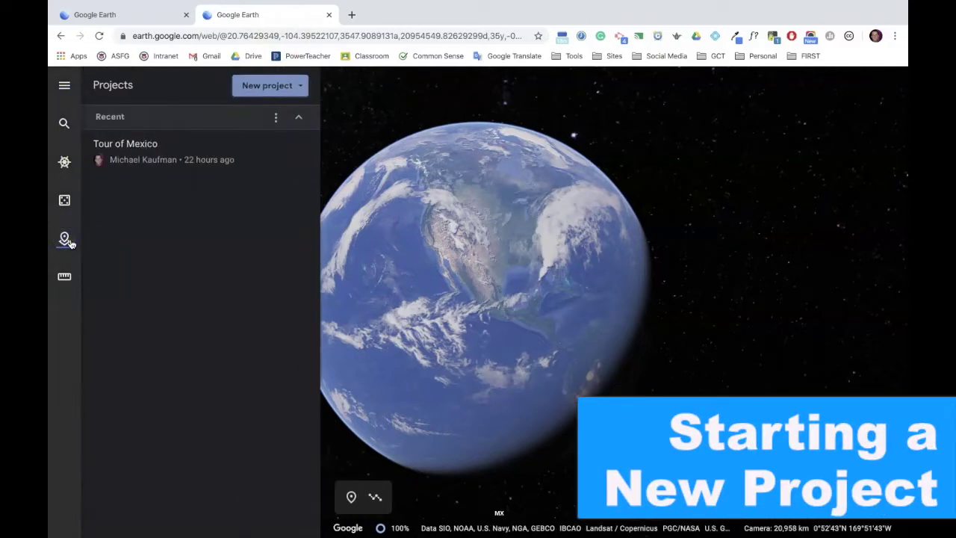
pyautogui.moveTo(192, 154)
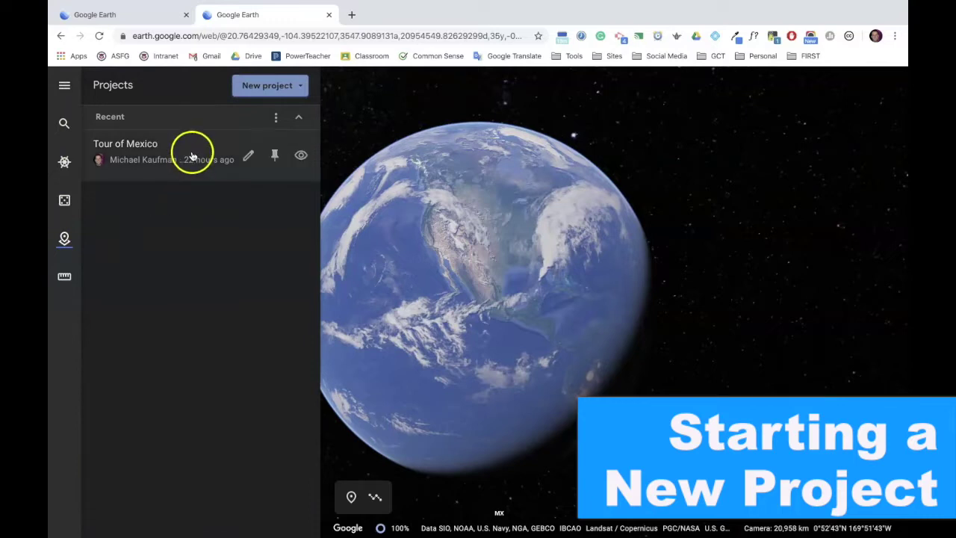
pyautogui.click(270, 84)
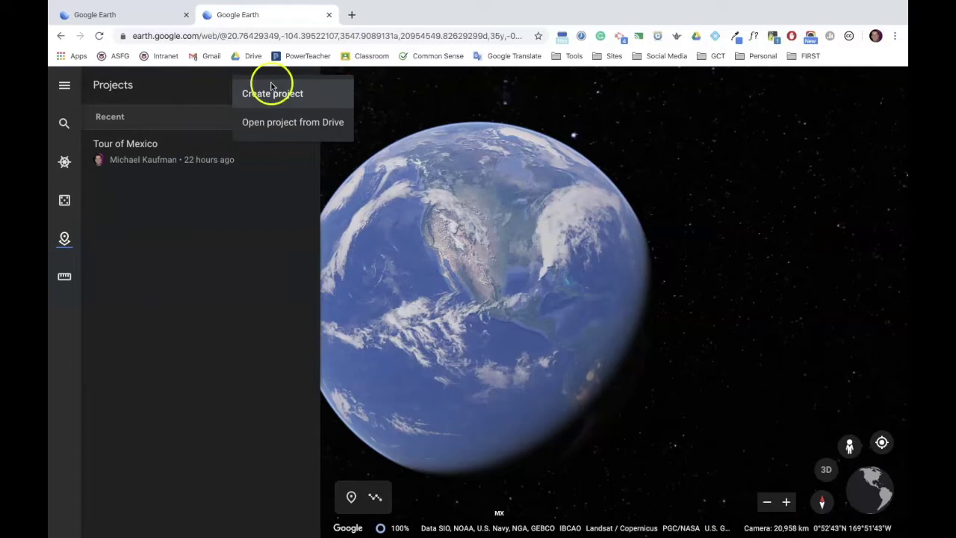
pyautogui.click(272, 95)
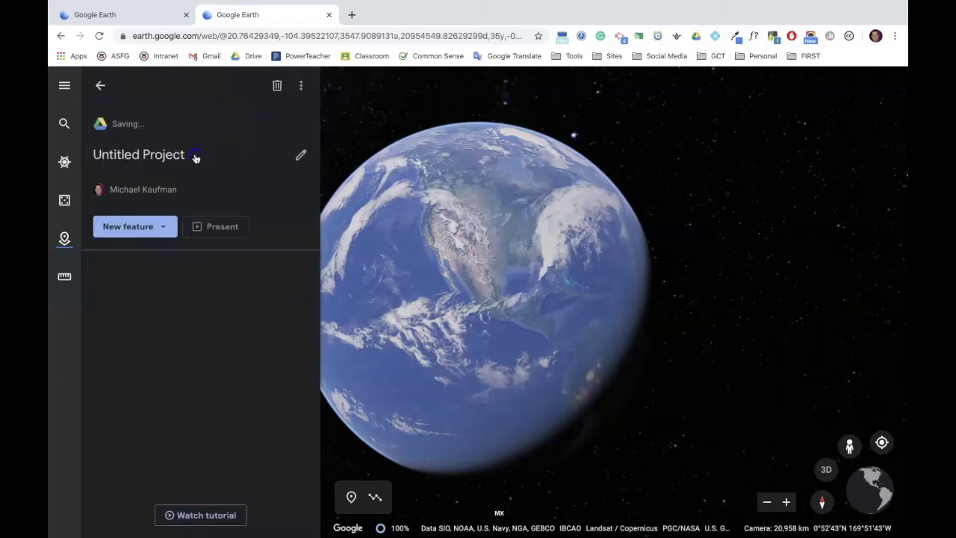
# - Title the project "Mexico" and describe it as "This tour is going to show you all of the wonderful spots of Mexico!"
pyautogui.click(194, 157)
pyautogui.write('Mexico')
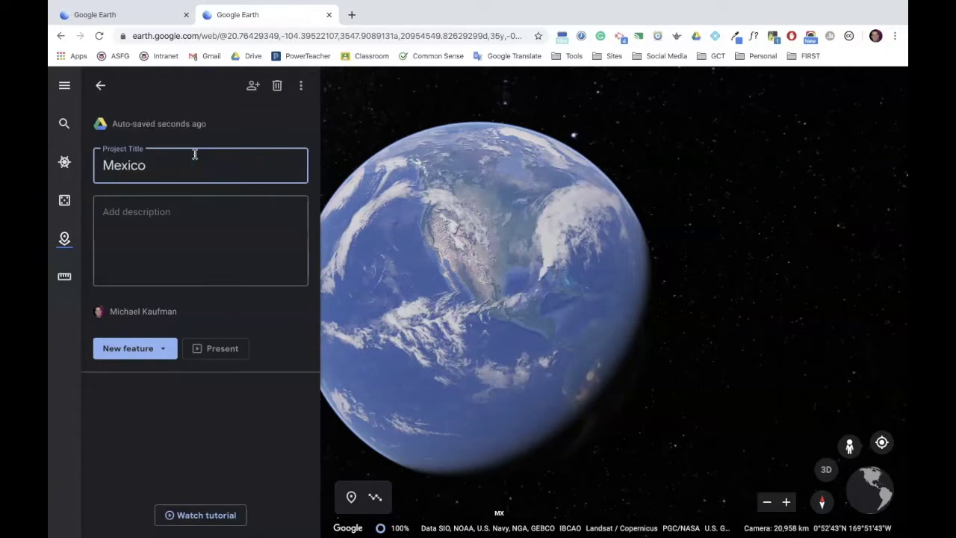
pyautogui.click(199, 186)
pyautogui.click(188, 220)
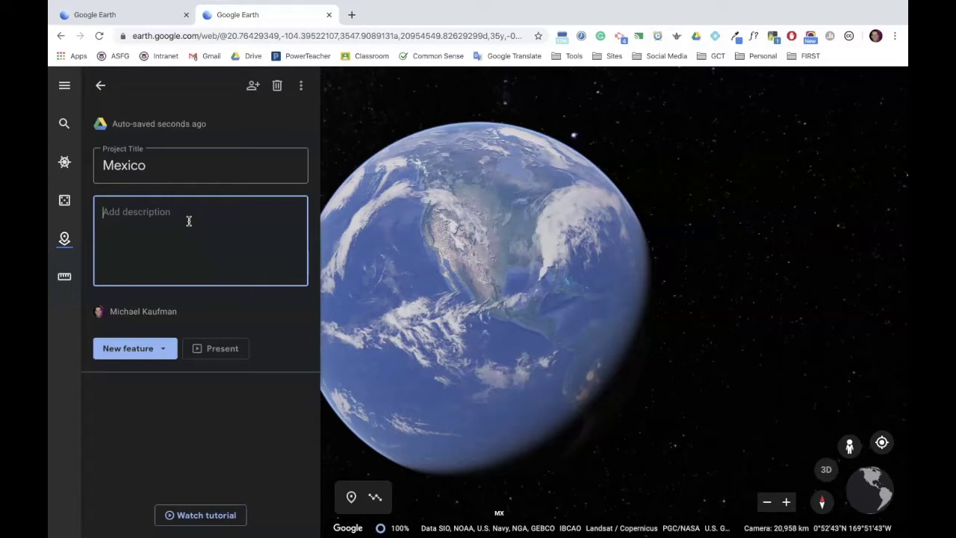
pyautogui.write('This tour is going to show you all of the wonderful spots of Mexico!')
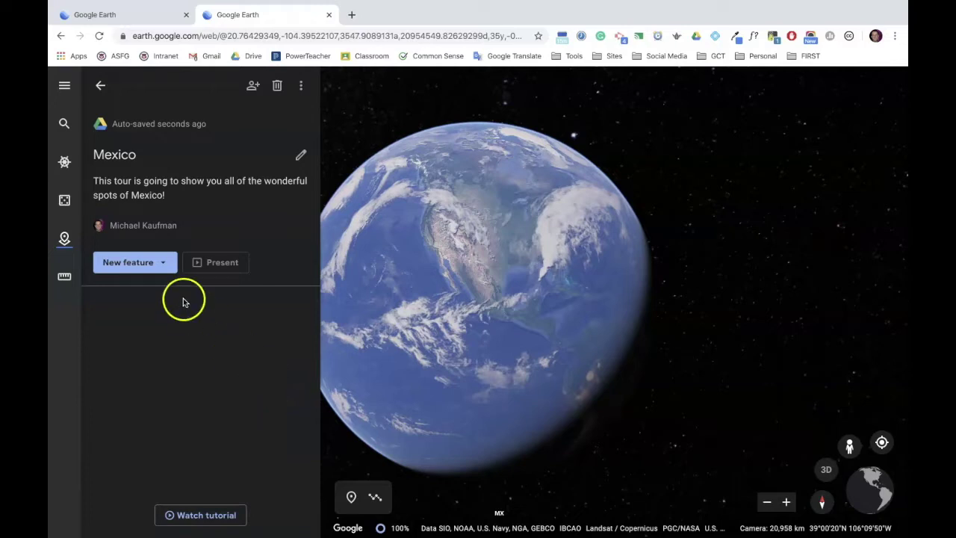
# - Add a fullscreen slide titled "Mexico" with the text "This tour is all about the wonderful places to visit in Mexico."
pyautogui.click(165, 265)
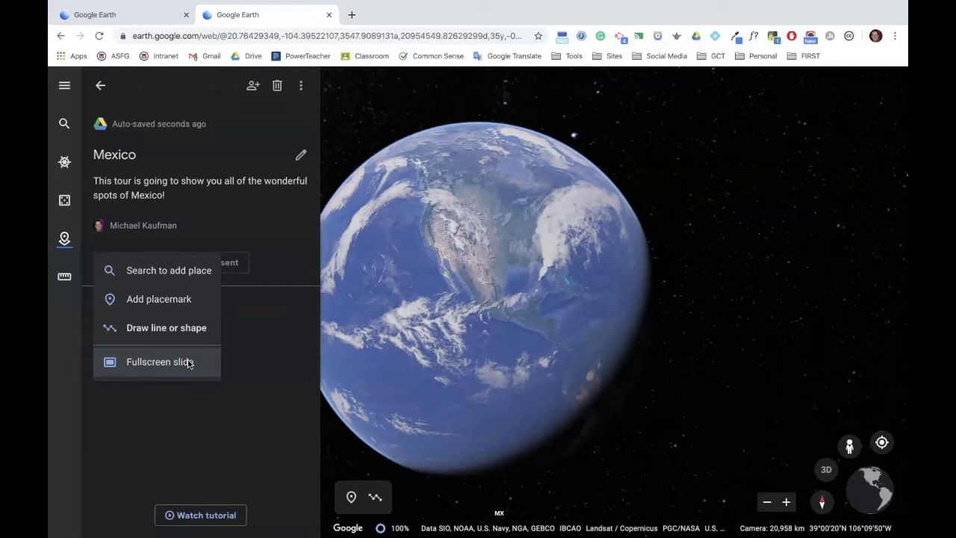
pyautogui.click(157, 363)
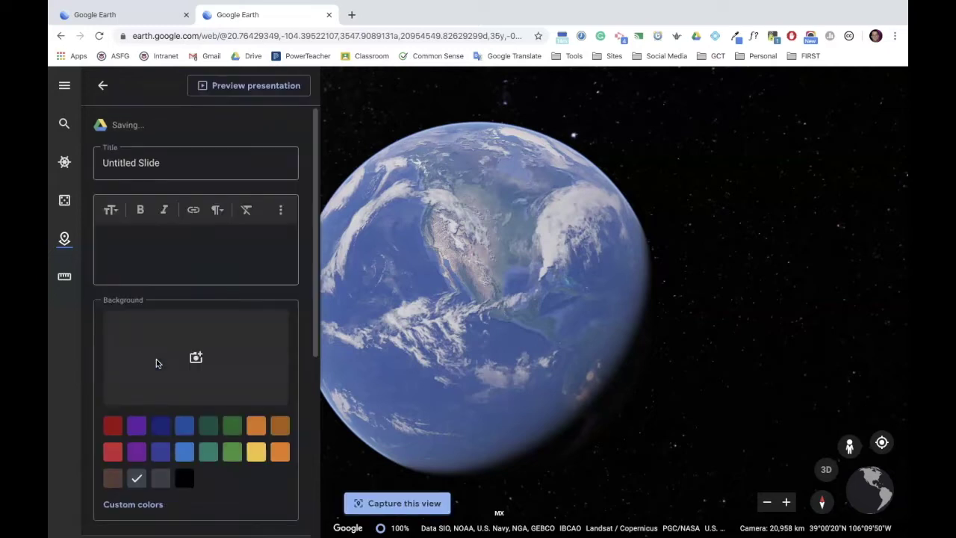
pyautogui.doubleClick(162, 167)
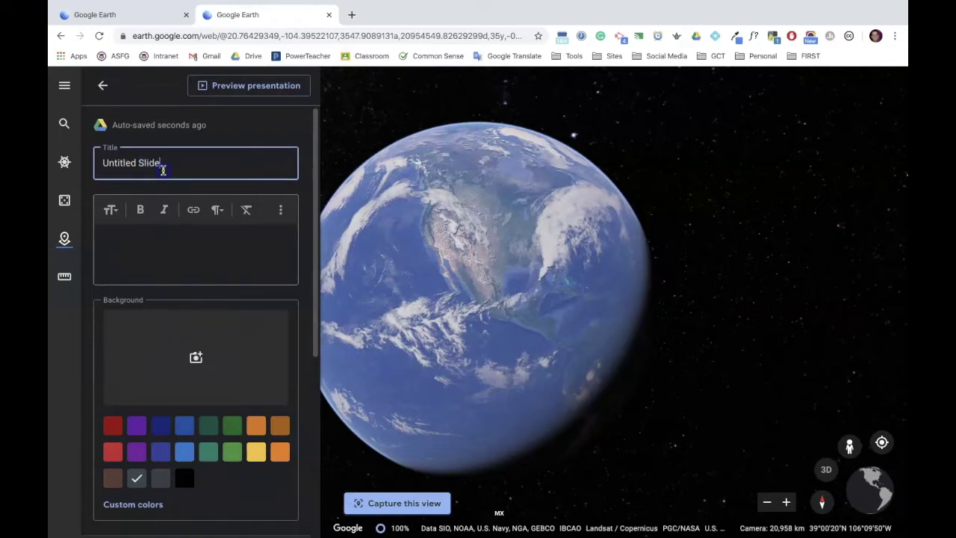
pyautogui.hotkey('ctrl', 'a')
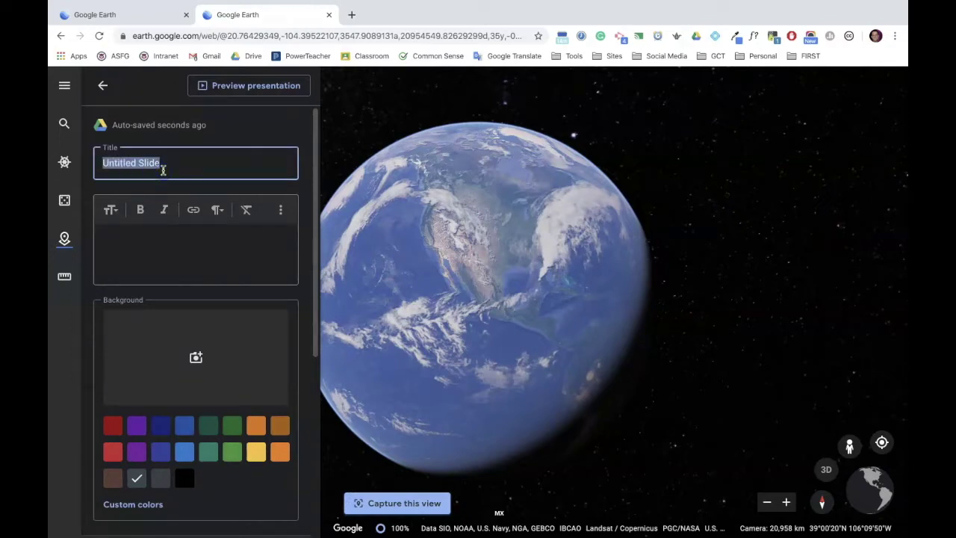
pyautogui.write('Mexico')
pyautogui.click(161, 240)
pyautogui.write('This tour is all about the wonderful places to visit in Mexico.')
# - Set the slide's background to guadalajara-cortesia.jpg from the Mexico Images folder in Google Drive
pyautogui.scroll(-1, 187, 292)
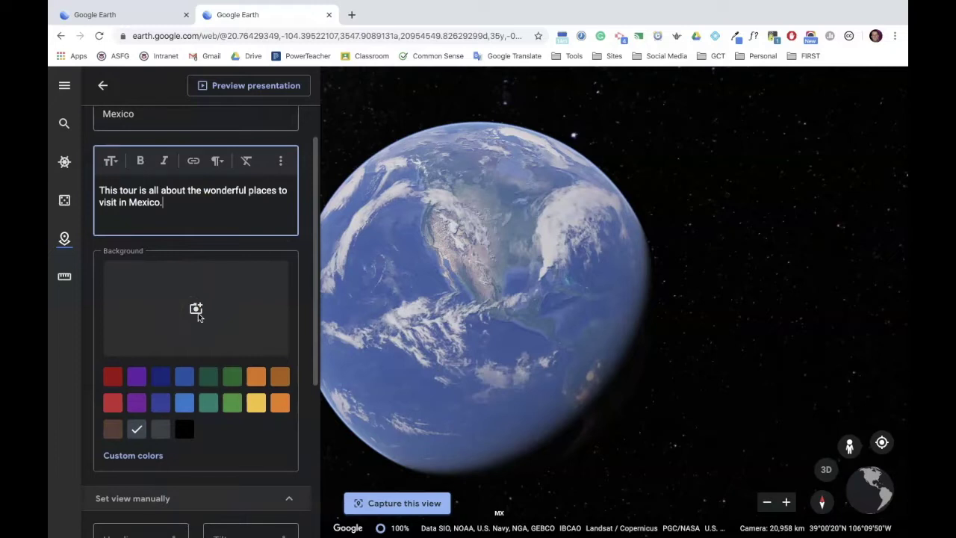
pyautogui.click(198, 312)
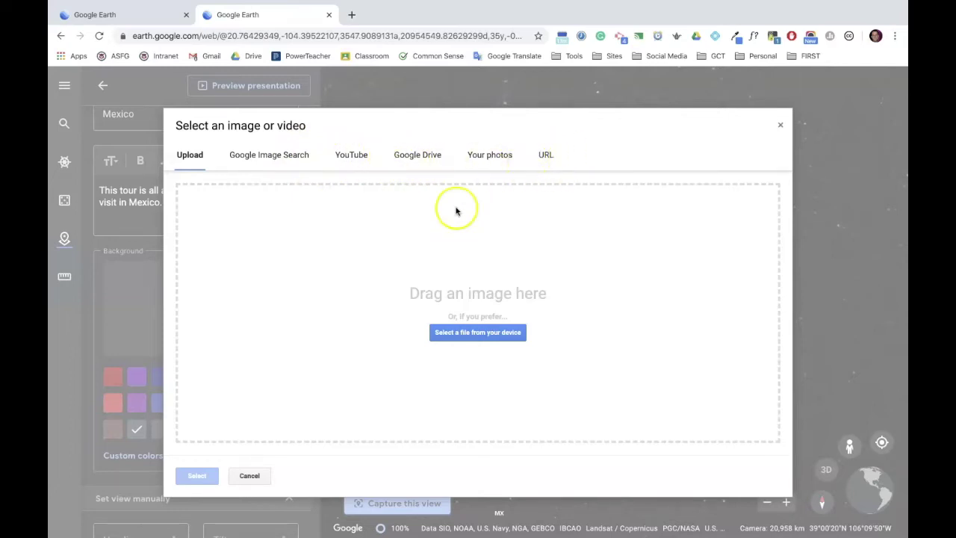
pyautogui.click(422, 160)
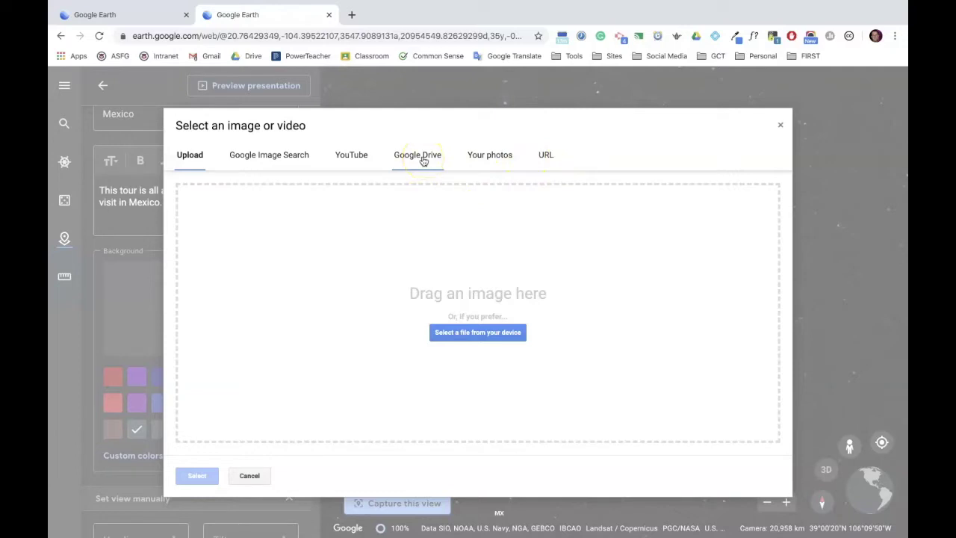
pyautogui.click(422, 159)
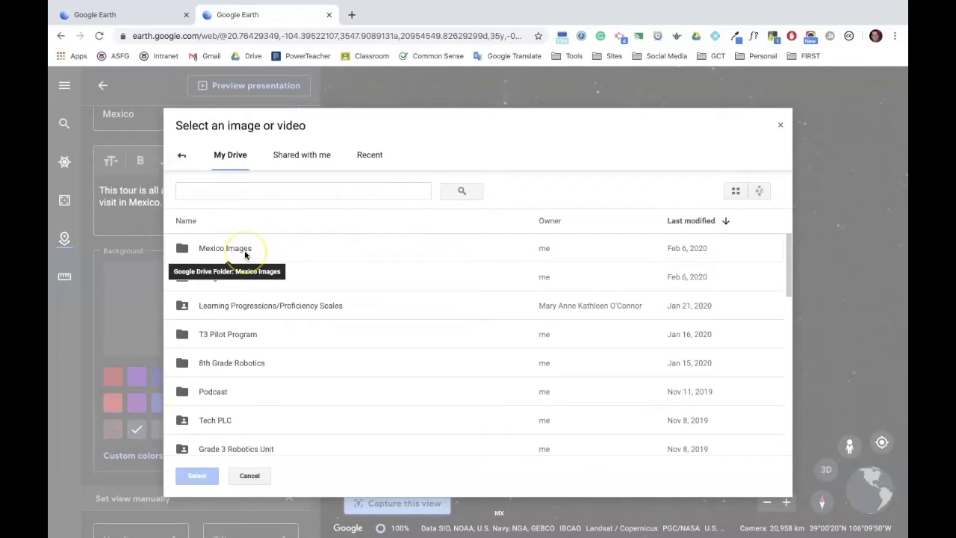
pyautogui.click(266, 251)
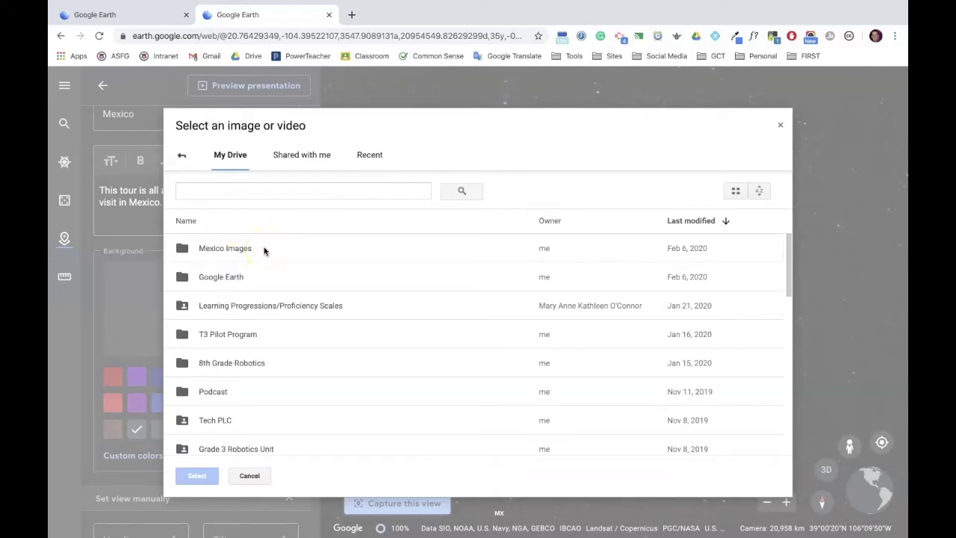
pyautogui.doubleClick(264, 250)
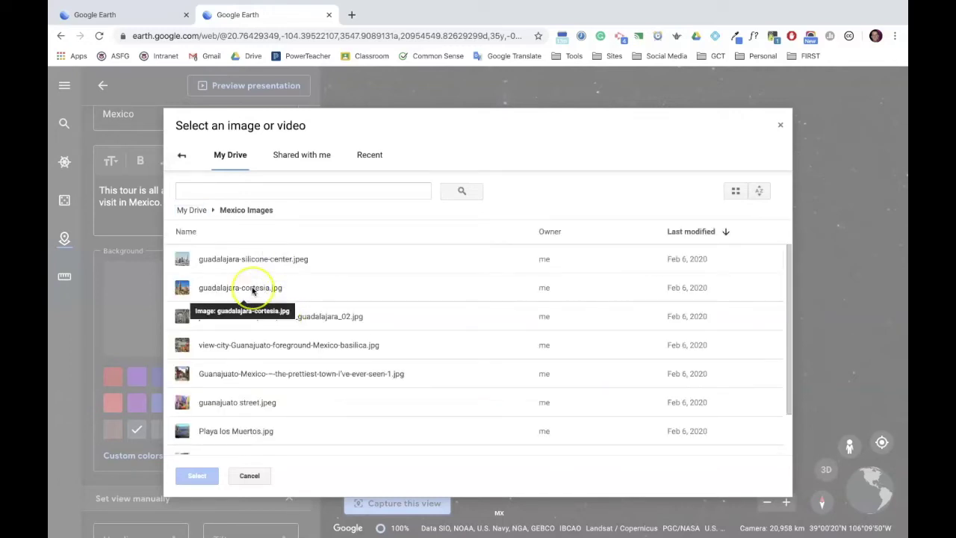
pyautogui.click(252, 289)
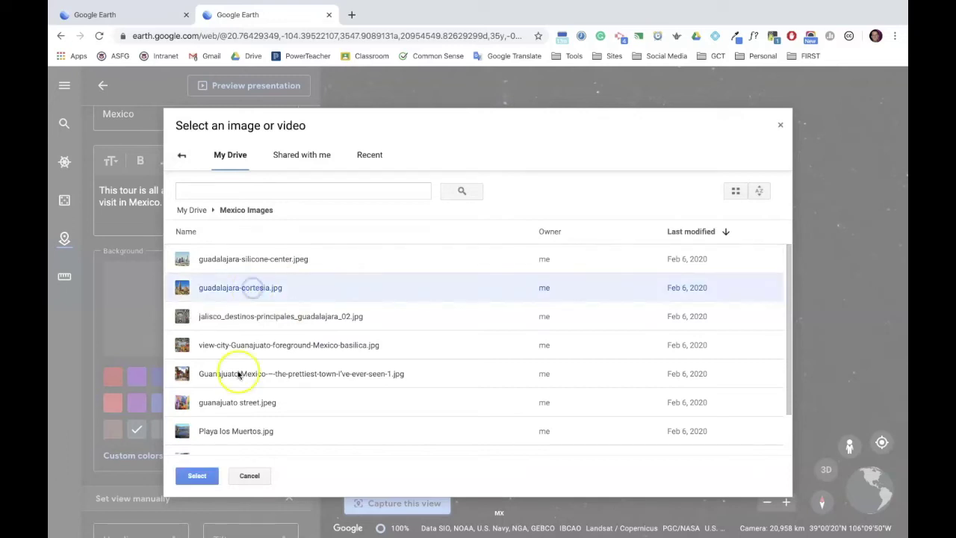
pyautogui.click(198, 475)
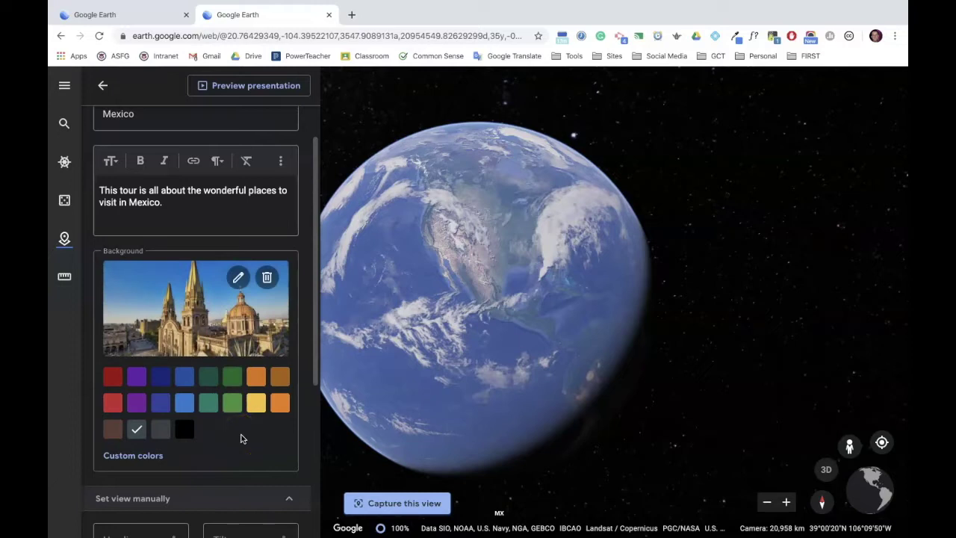
# - Preview the Mexico slide as a presentation and return to the project overview
pyautogui.click(263, 93)
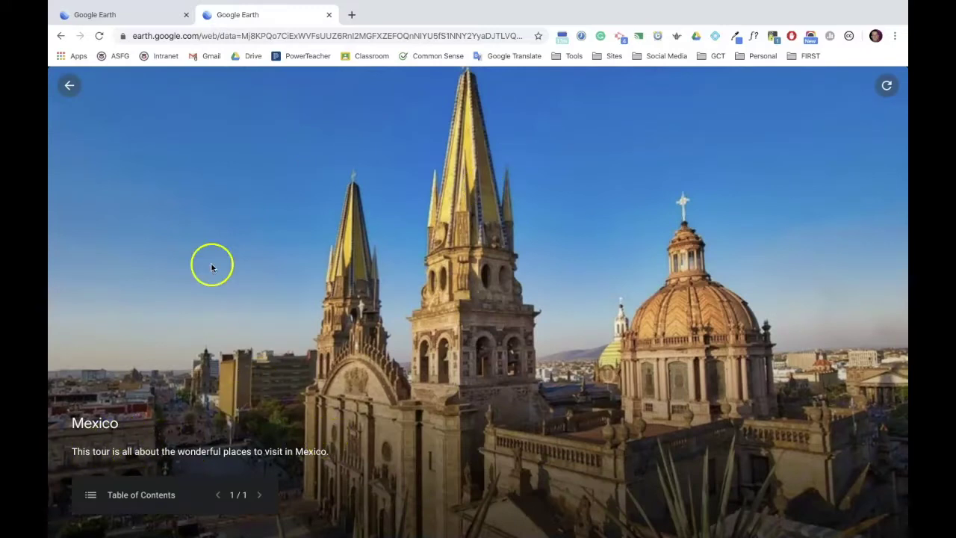
pyautogui.click(69, 86)
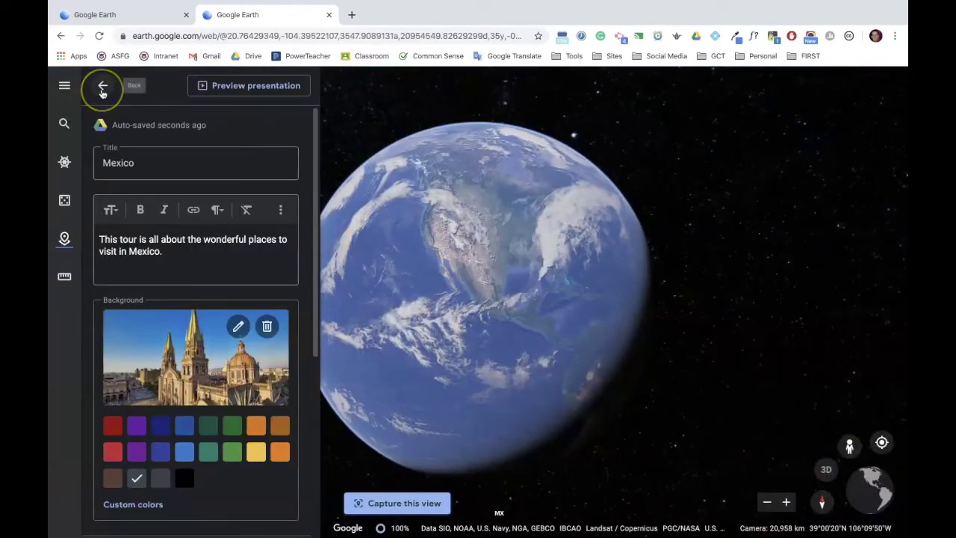
pyautogui.click(103, 88)
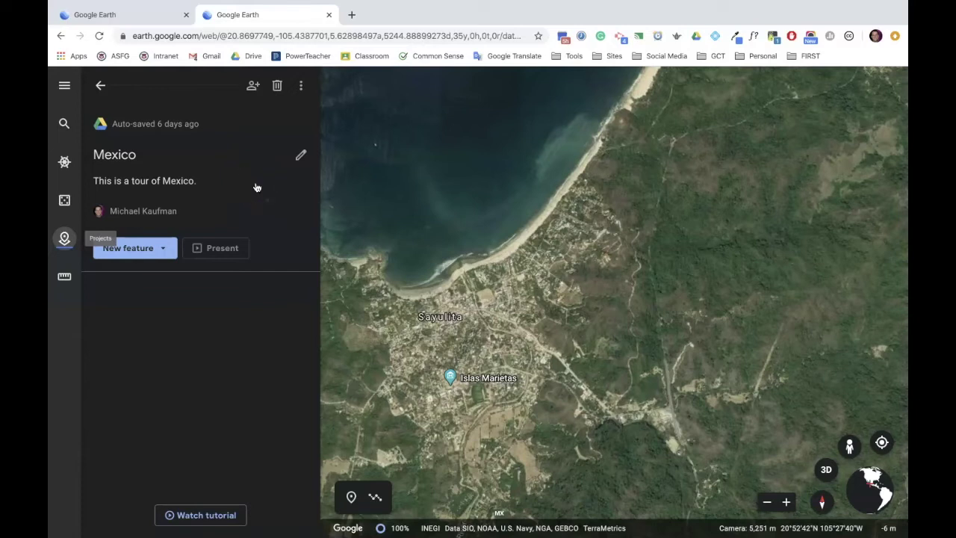
# - Find the town of Sayulita, Mexico, with the project's place search
pyautogui.click(234, 193)
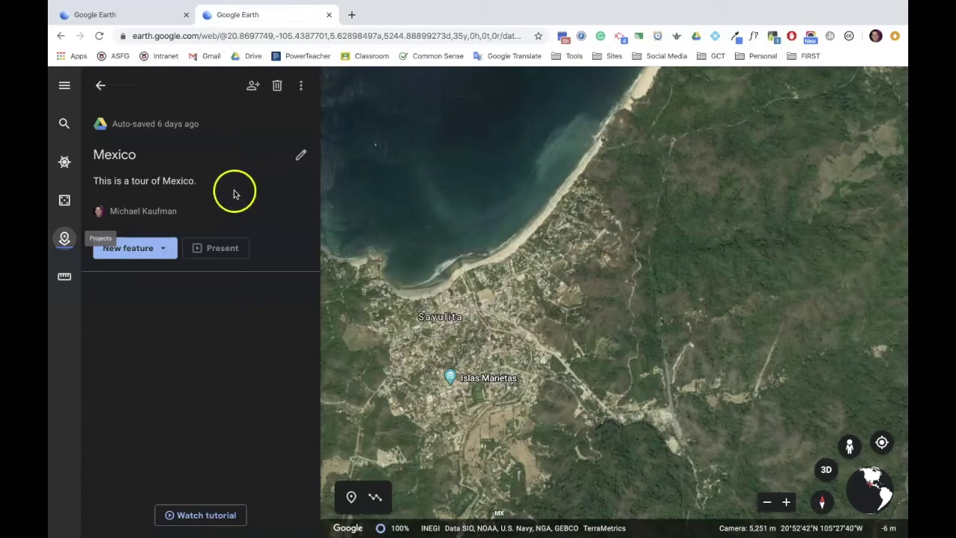
pyautogui.click(167, 249)
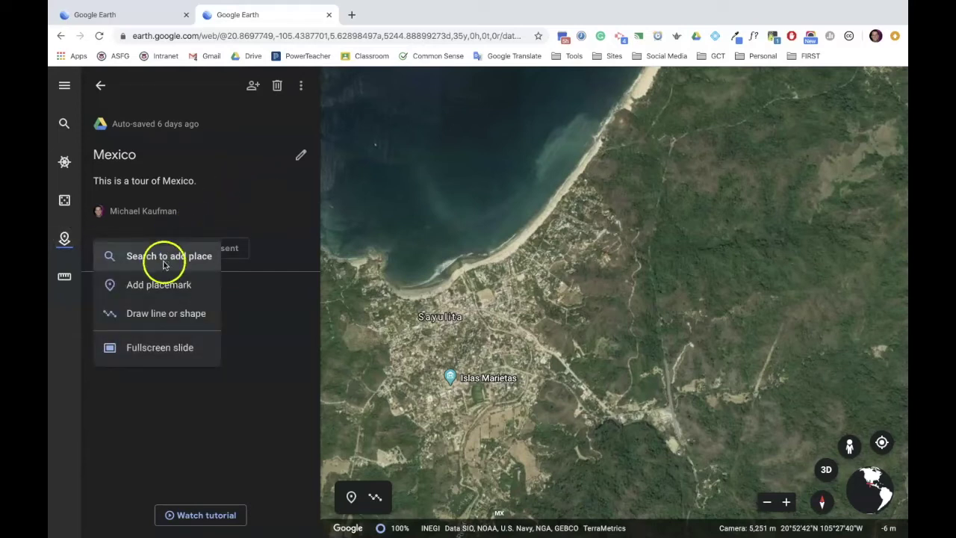
pyautogui.click(165, 264)
pyautogui.click(128, 86)
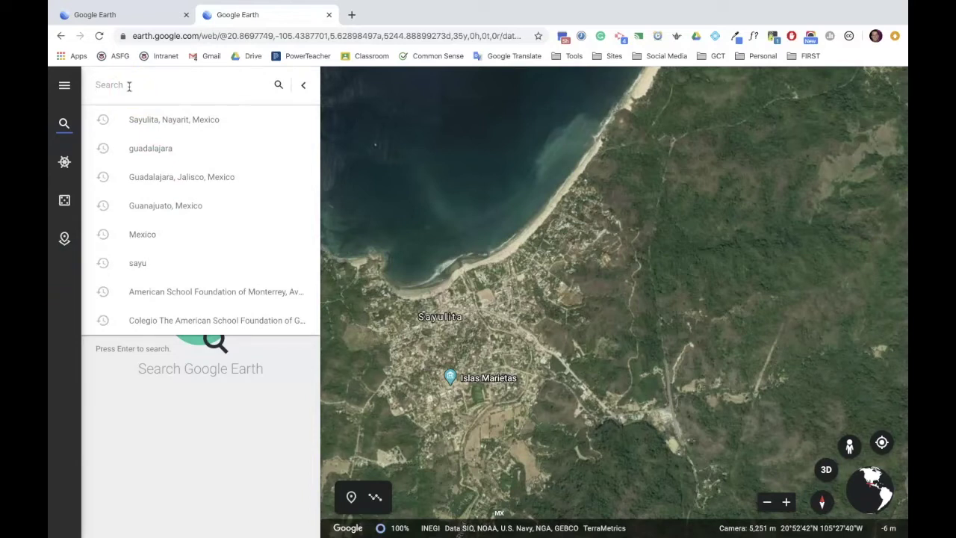
pyautogui.write('sayul')
pyautogui.click(130, 116)
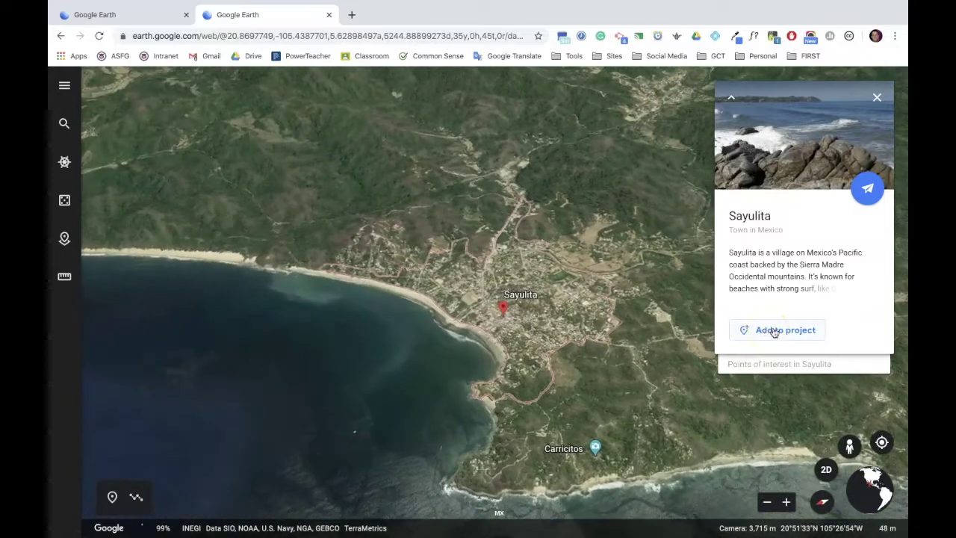
# - Add Sayulita to the Mexico project under its own name and open the place for editing
pyautogui.click(774, 331)
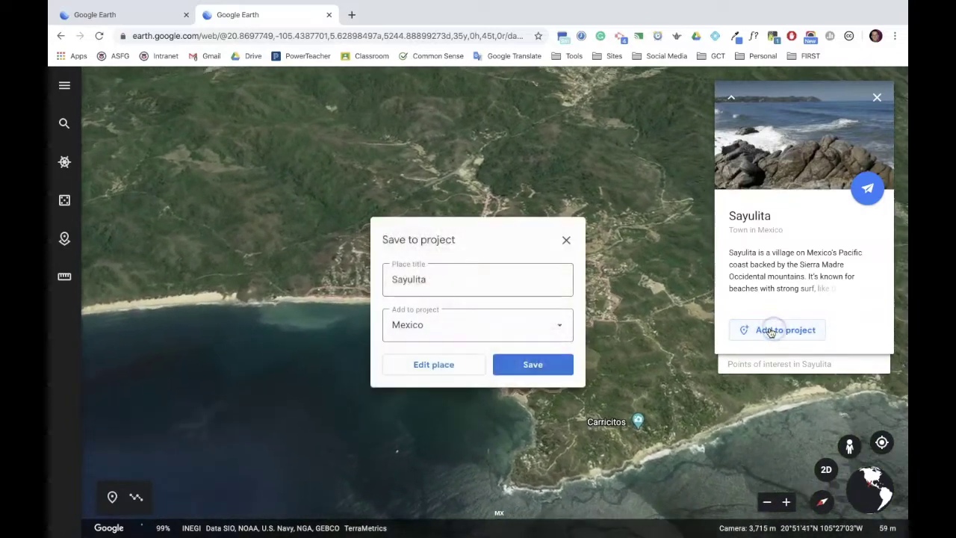
pyautogui.click(446, 278)
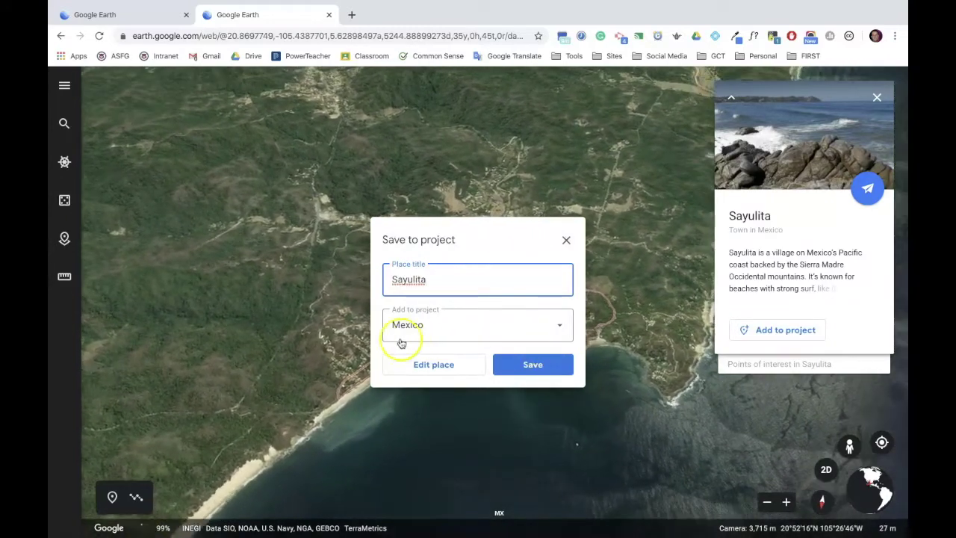
pyautogui.click(434, 366)
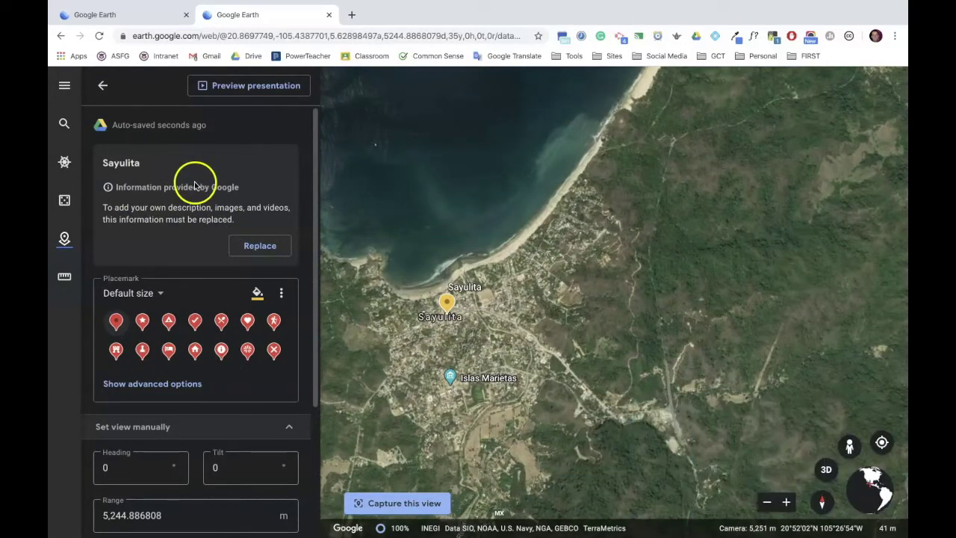
# - Replace the Google-provided information for Sayulita with the description "Sayulita is a beautiful beach town of Mexico."
pyautogui.click(252, 247)
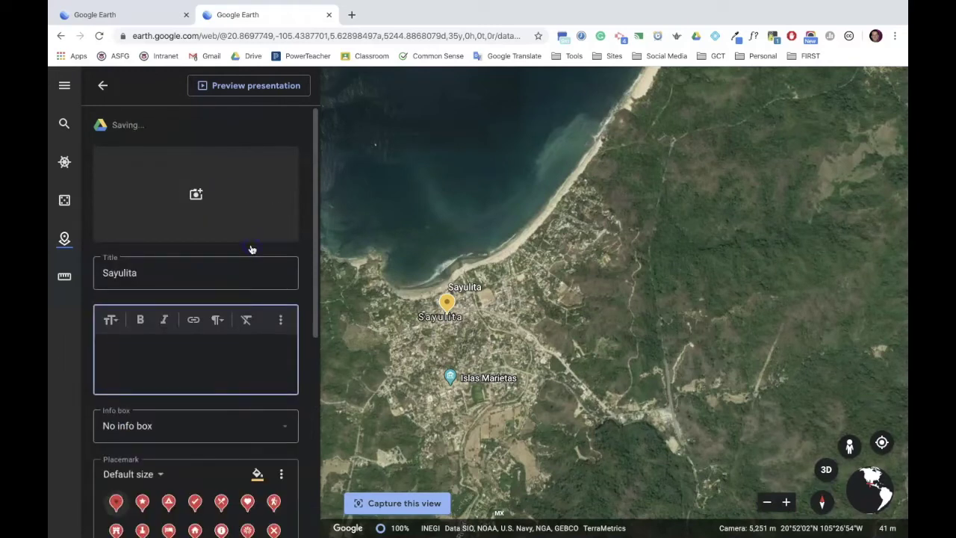
pyautogui.click(163, 344)
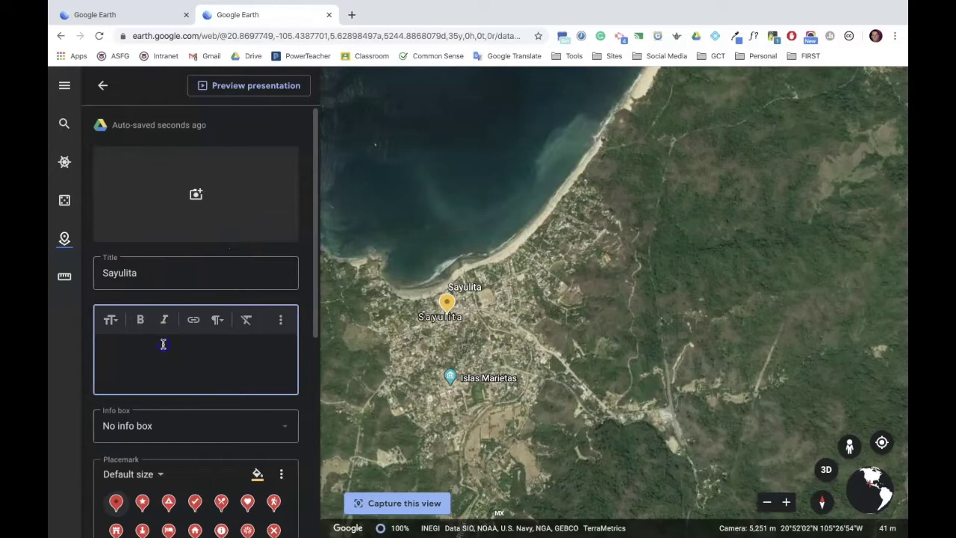
pyautogui.write('Sayulita is a beautiful beach town of Mexico.')
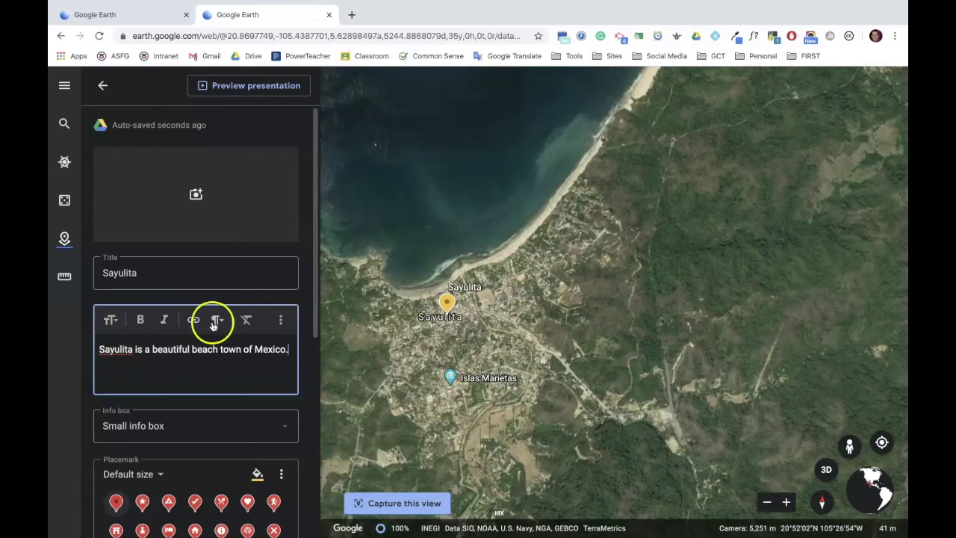
pyautogui.click(246, 321)
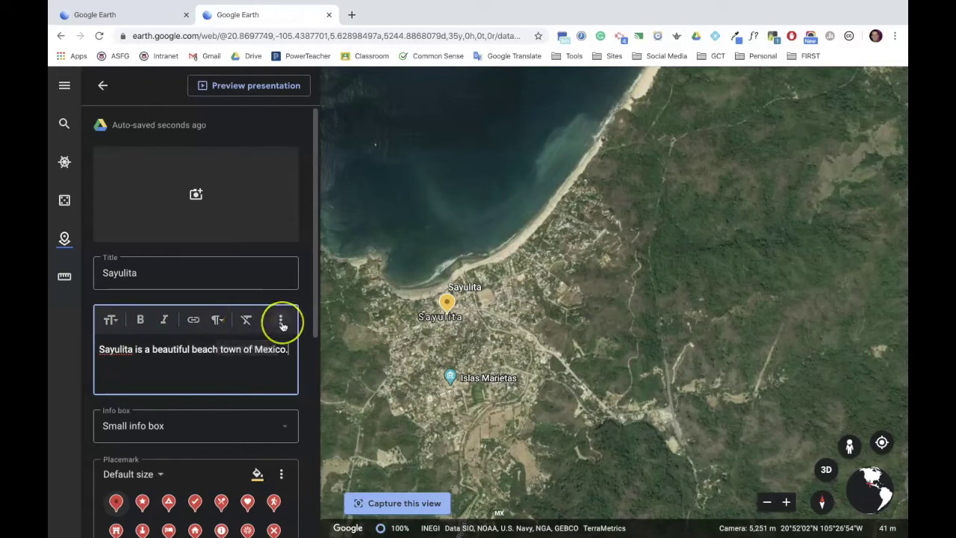
pyautogui.scroll(-1, 187, 340)
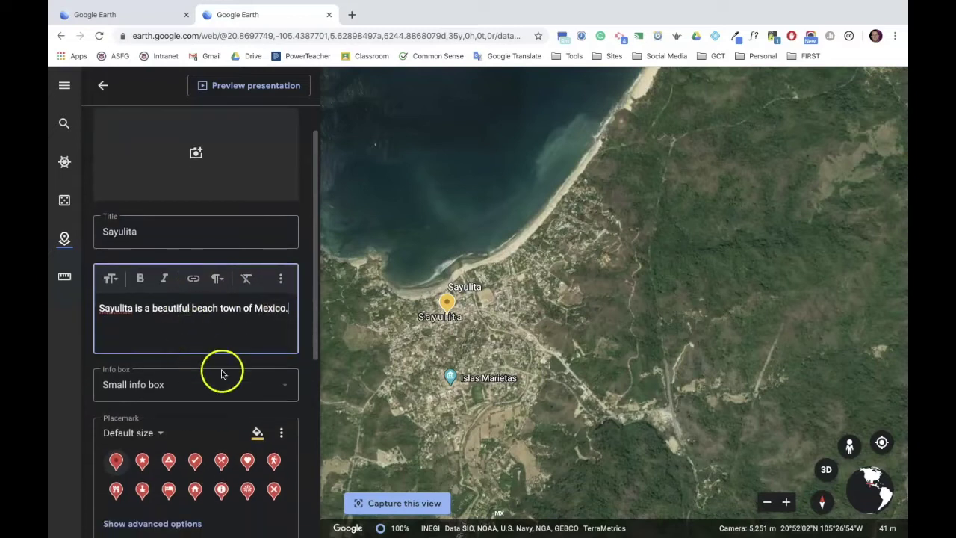
# - Set Sayulita's info box to Large info box and check the available placemark sizes, leaving the default size
pyautogui.click(283, 385)
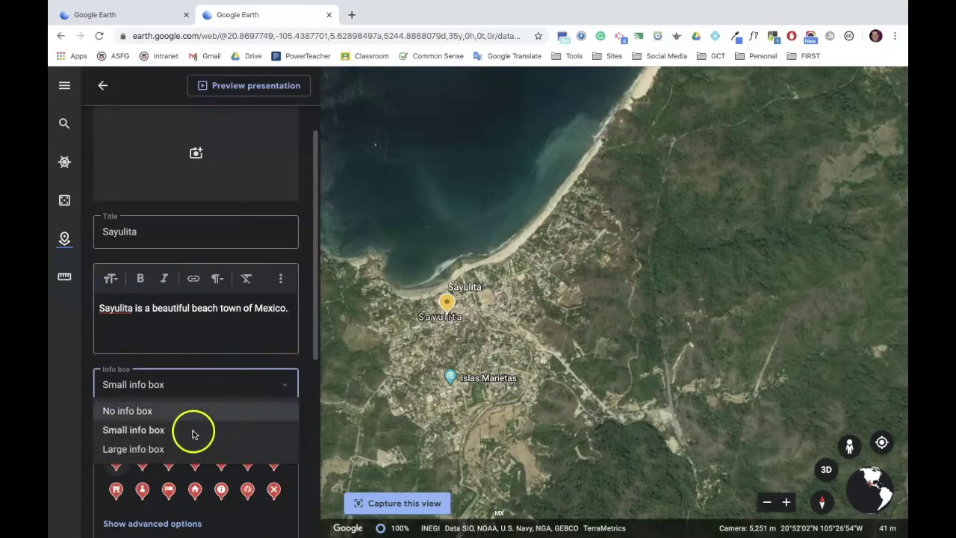
pyautogui.click(178, 450)
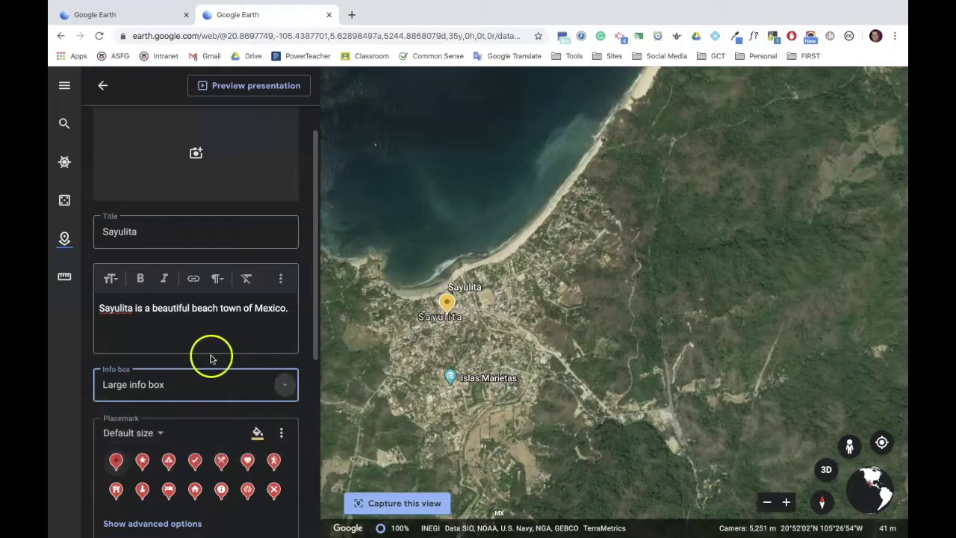
pyautogui.scroll(-2, 209, 354)
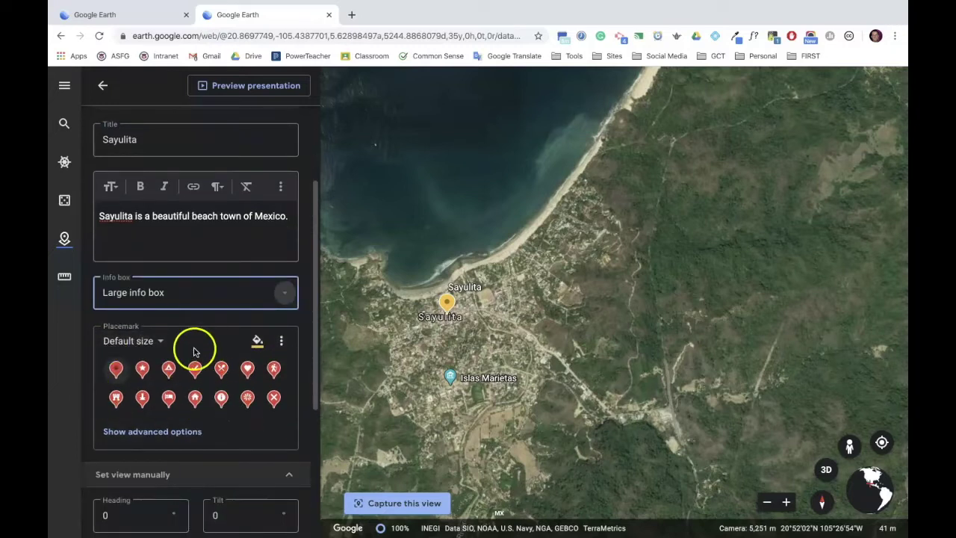
pyautogui.click(158, 341)
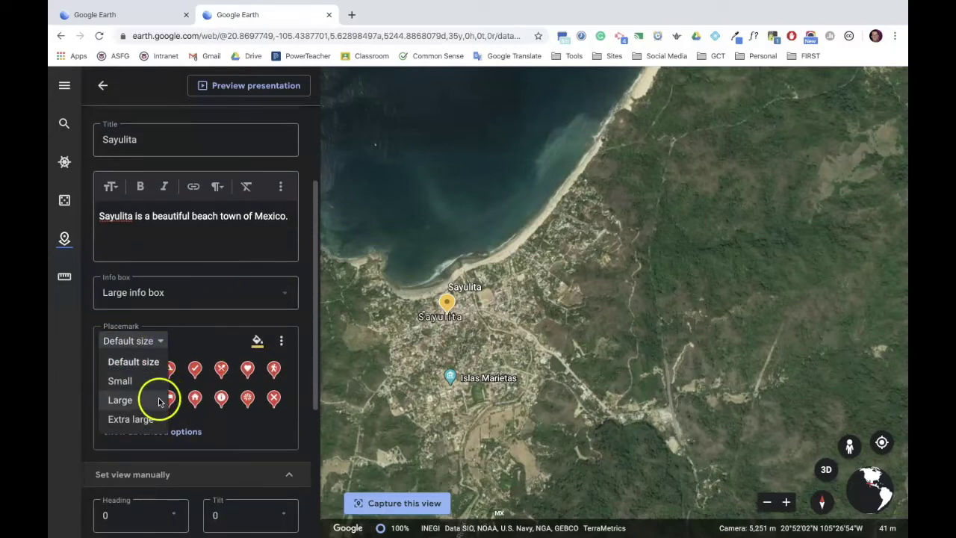
pyautogui.click(189, 349)
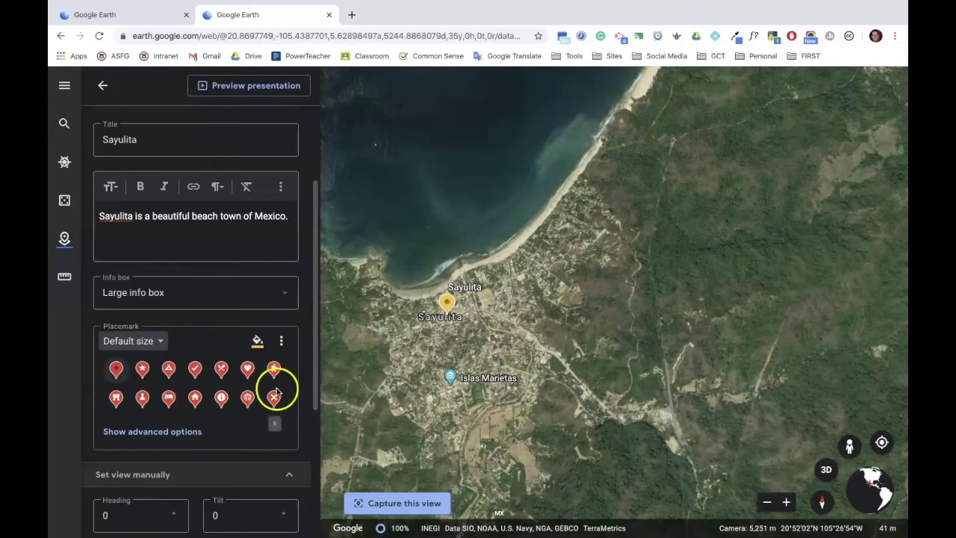
# - Open the full collection of placemark icons for Sayulita, clear the "school" filter and look through the icons
pyautogui.click(283, 343)
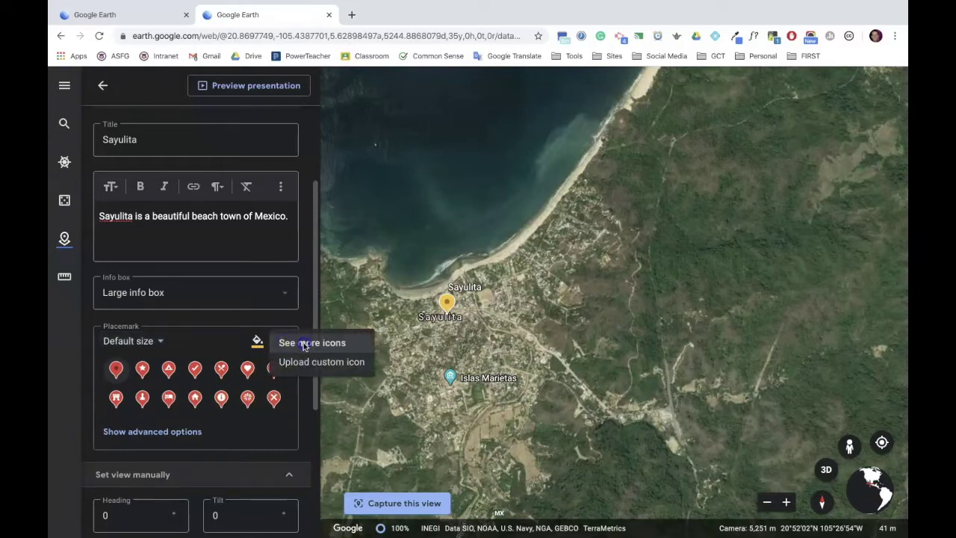
pyautogui.click(307, 343)
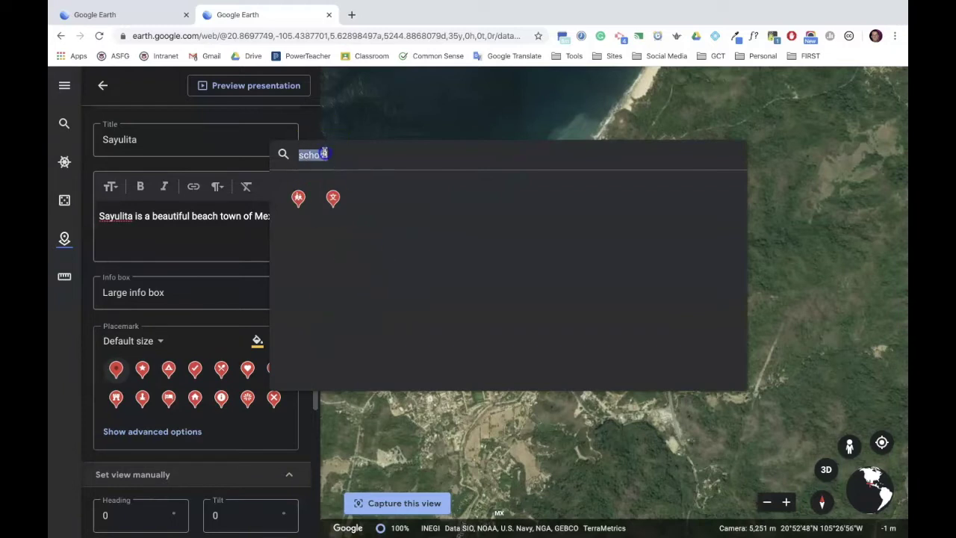
pyautogui.press('BackSpace')
pyautogui.scroll(-5, 321, 271)
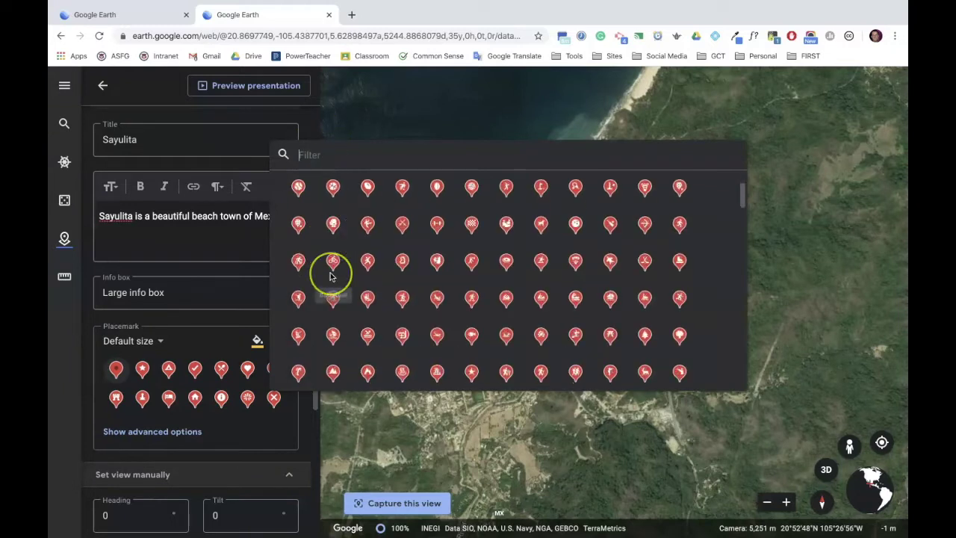
pyautogui.scroll(5, 331, 299)
pyautogui.click(327, 154)
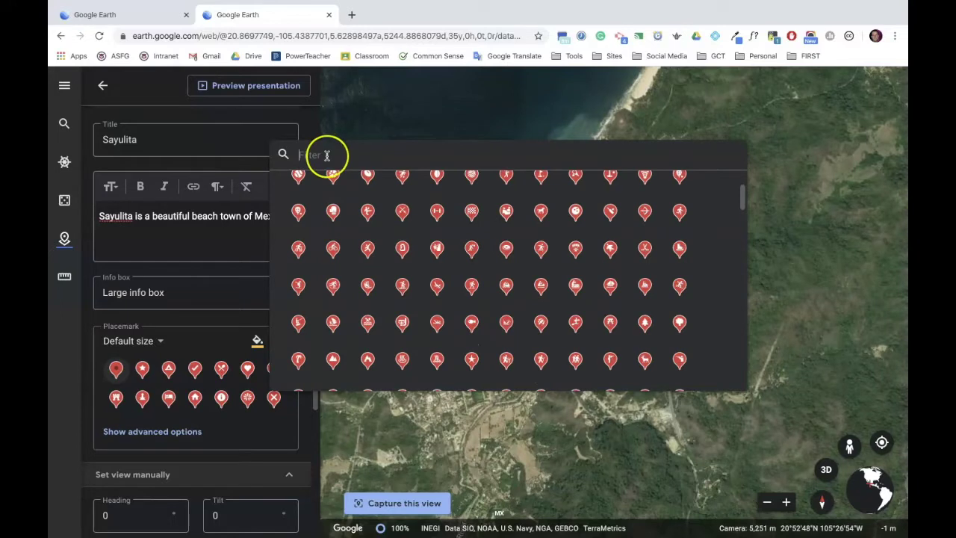
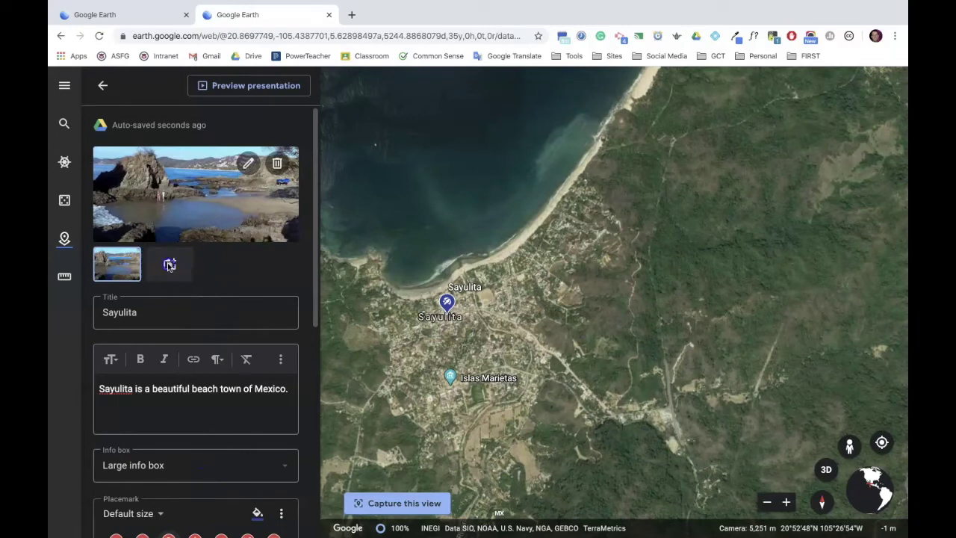
# - Add the images "Playa los muertos 2.jpeg" and "Surf sayulita.jpg" from the Mexico Images Drive folder to Sayulita
pyautogui.scroll(-1, 237, 394)
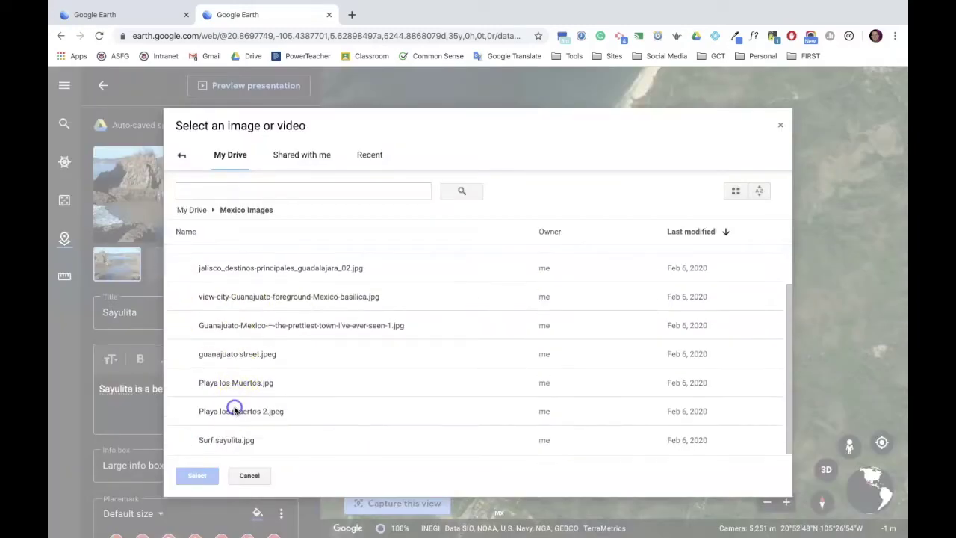
pyautogui.click(229, 410)
pyautogui.click(198, 475)
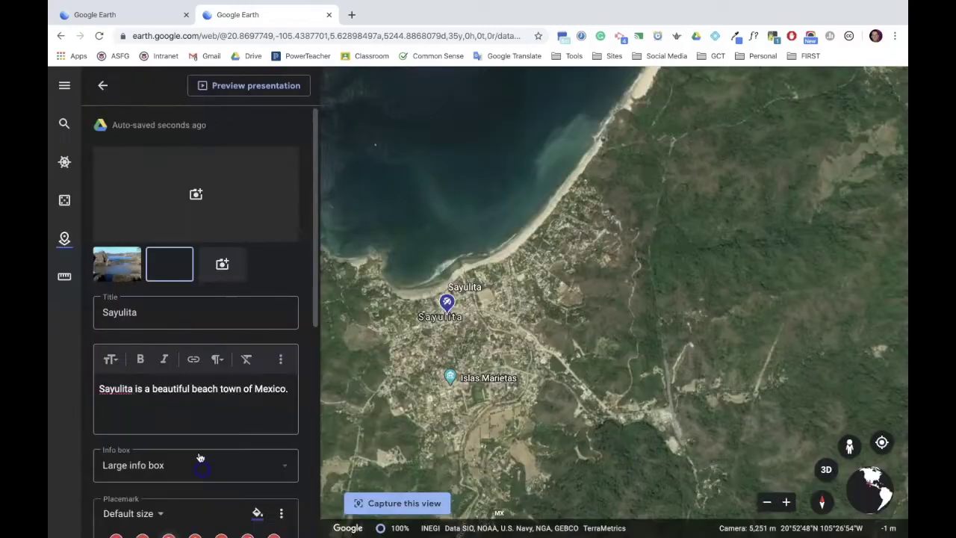
pyautogui.click(228, 273)
pyautogui.scroll(-1, 228, 384)
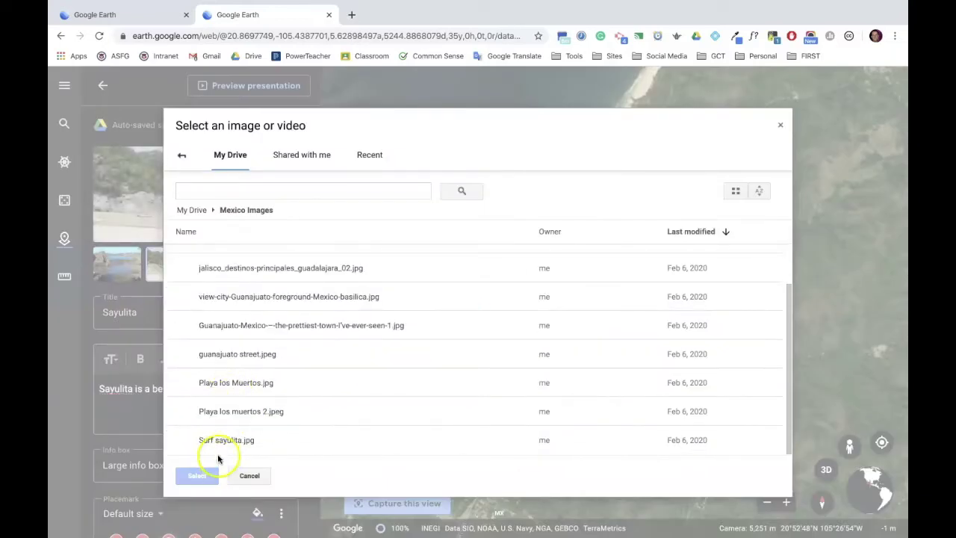
pyautogui.click(222, 443)
pyautogui.click(198, 475)
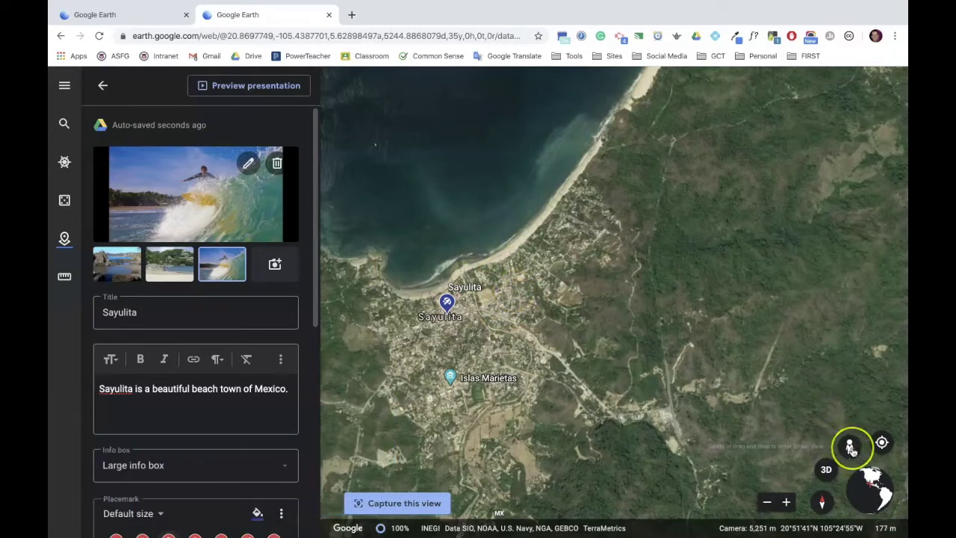
# - Enter the Street View photo sphere on Sayulita's coast, turn toward the bay, capture it as the place's view and return to the project
pyautogui.moveTo(804, 411); pyautogui.dragTo(559, 319)
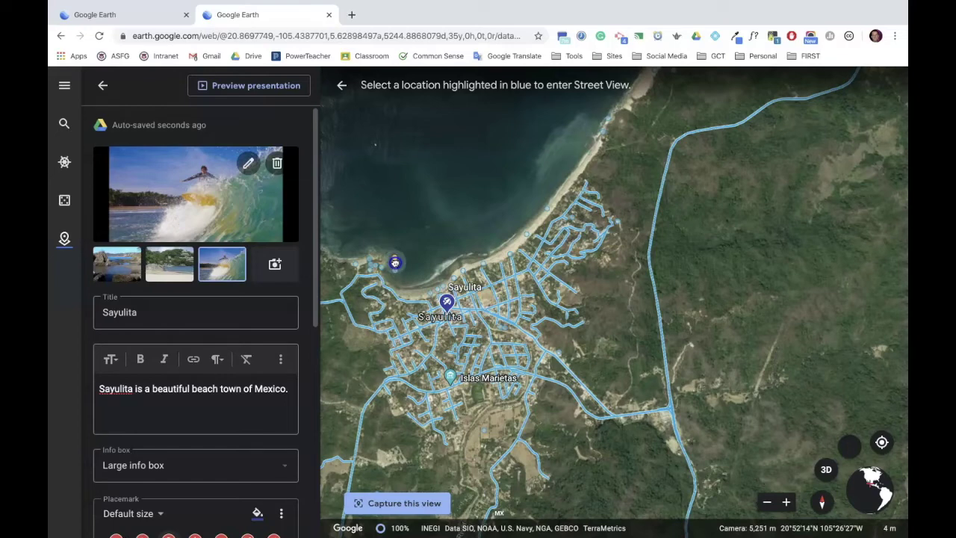
pyautogui.moveTo(395, 263); pyautogui.dragTo(395, 263)
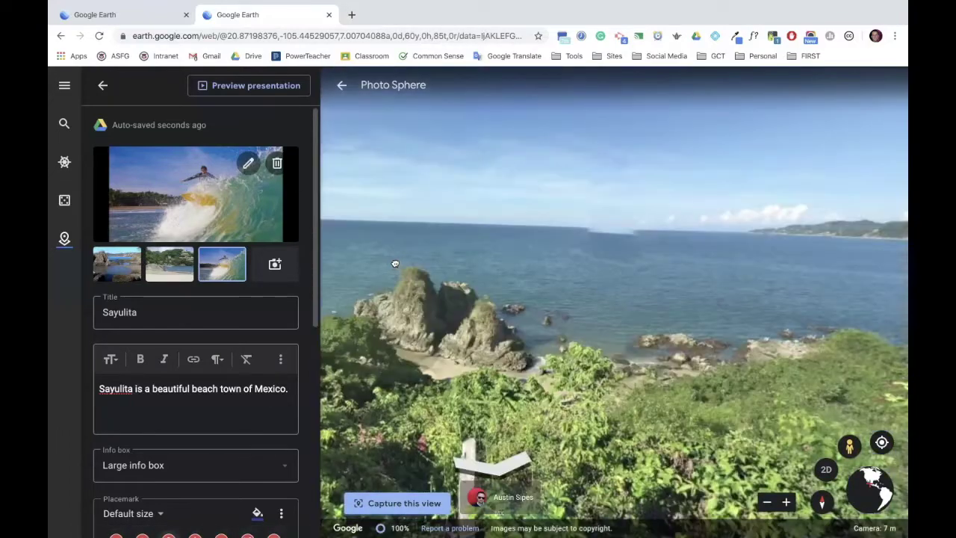
pyautogui.moveTo(617, 243); pyautogui.dragTo(455, 250)
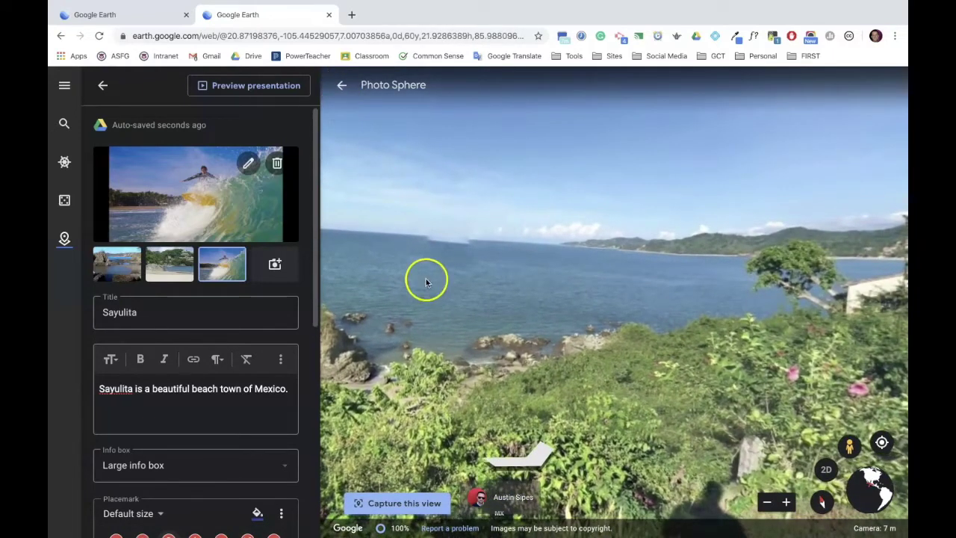
pyautogui.click(411, 505)
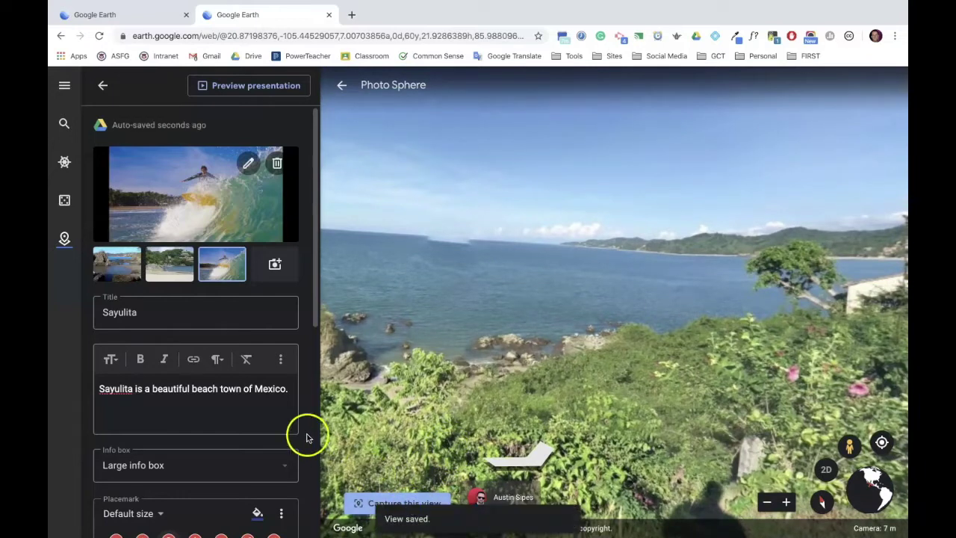
pyautogui.click(103, 85)
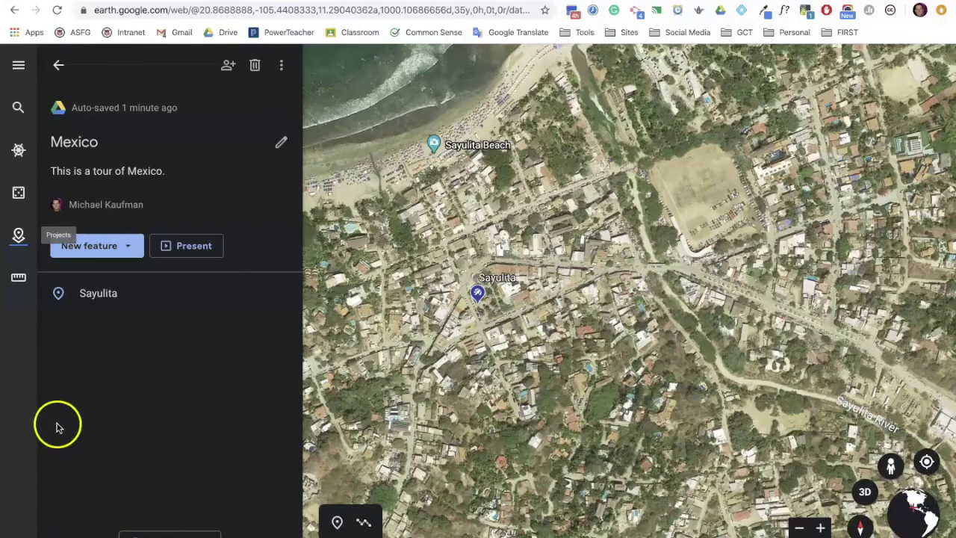
# - Search for Guadalajara as a new project feature, add it to the Mexico project and open the place for editing
pyautogui.click(127, 246)
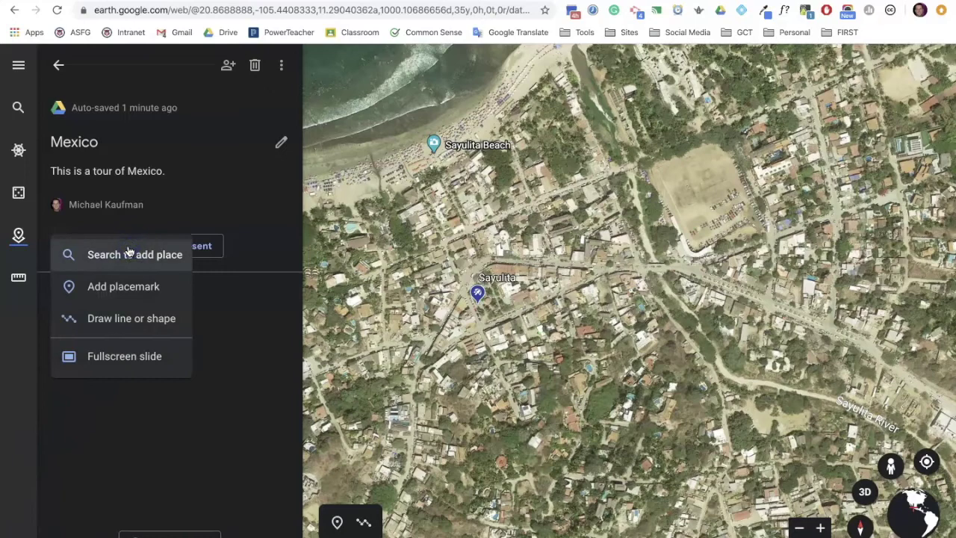
pyautogui.click(125, 256)
pyautogui.write('guadla')
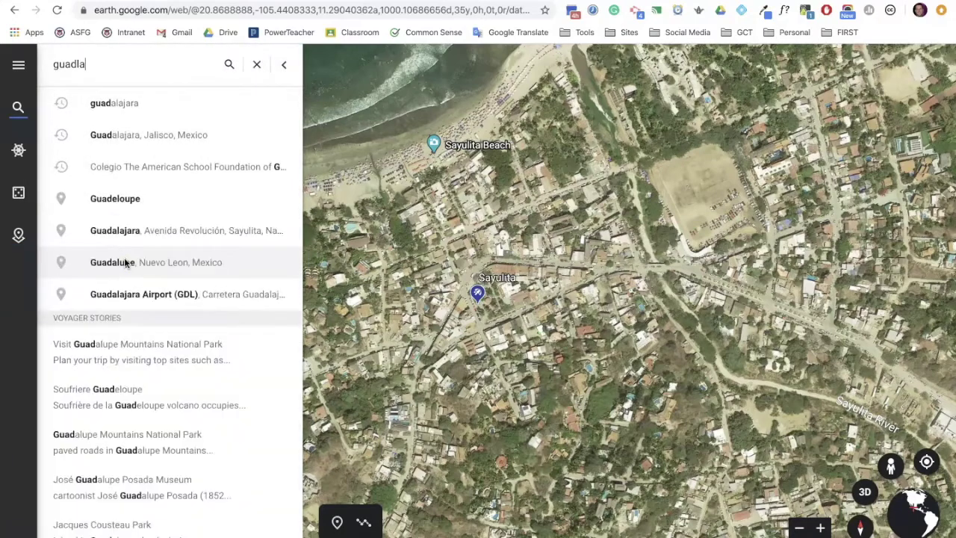
pyautogui.click(118, 101)
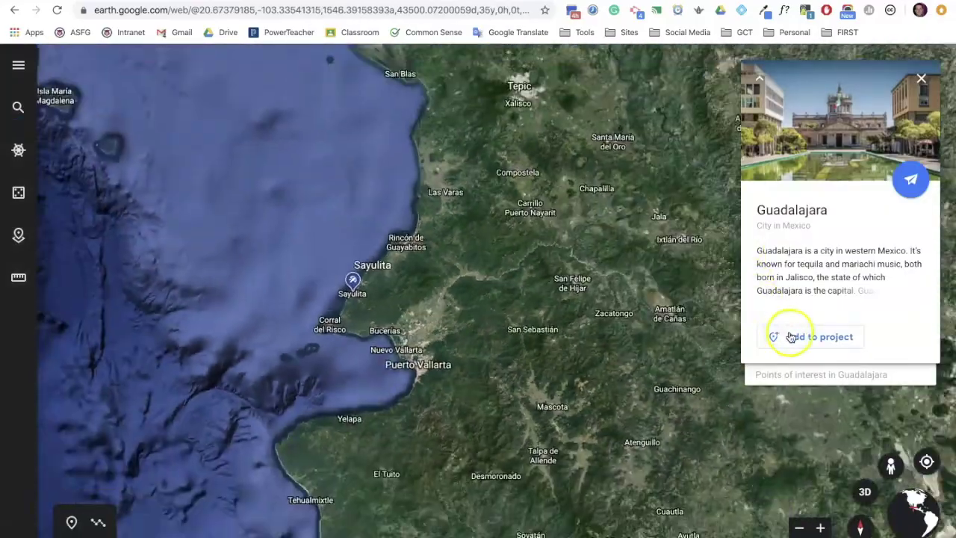
pyautogui.click(790, 336)
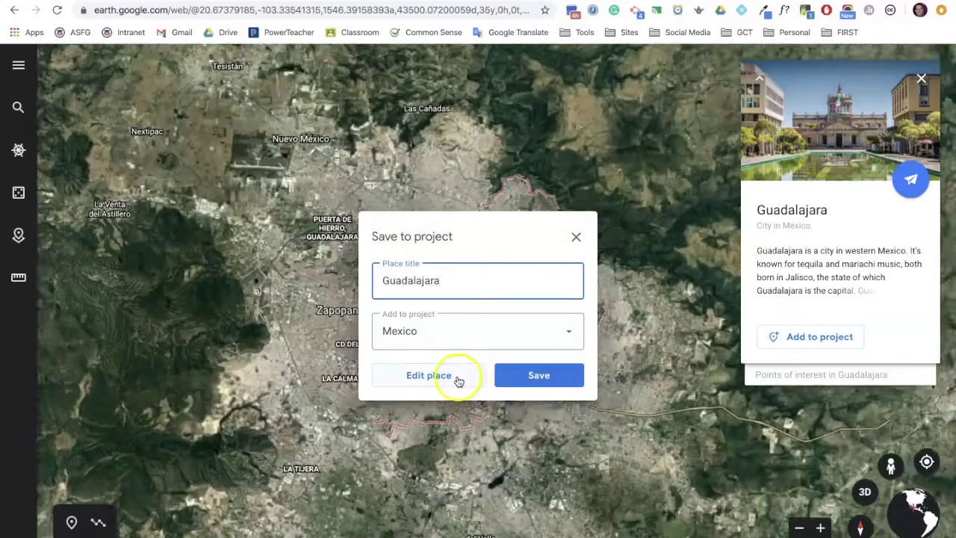
pyautogui.click(456, 377)
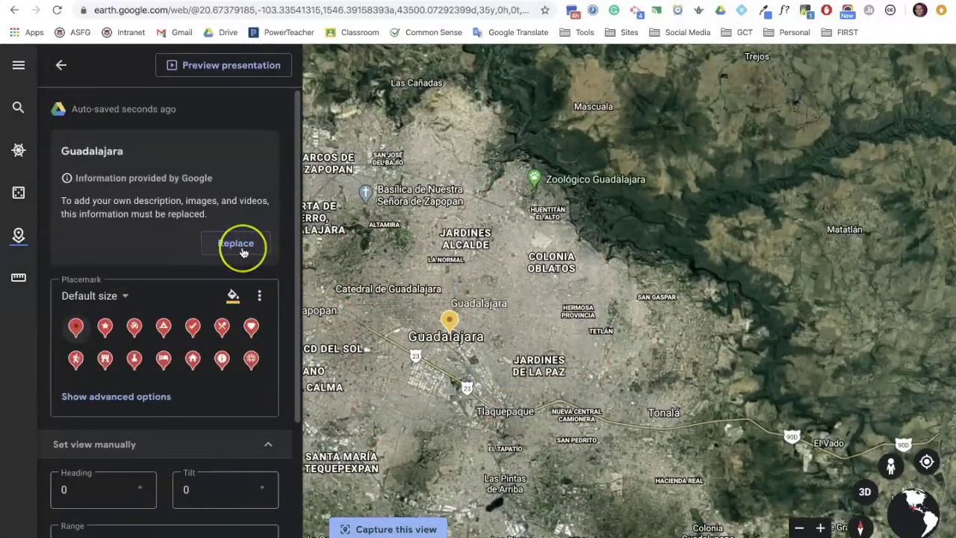
# - Replace the Google-provided information for Guadalajara with the description "This is the second biggest city in Mexico."
pyautogui.click(236, 243)
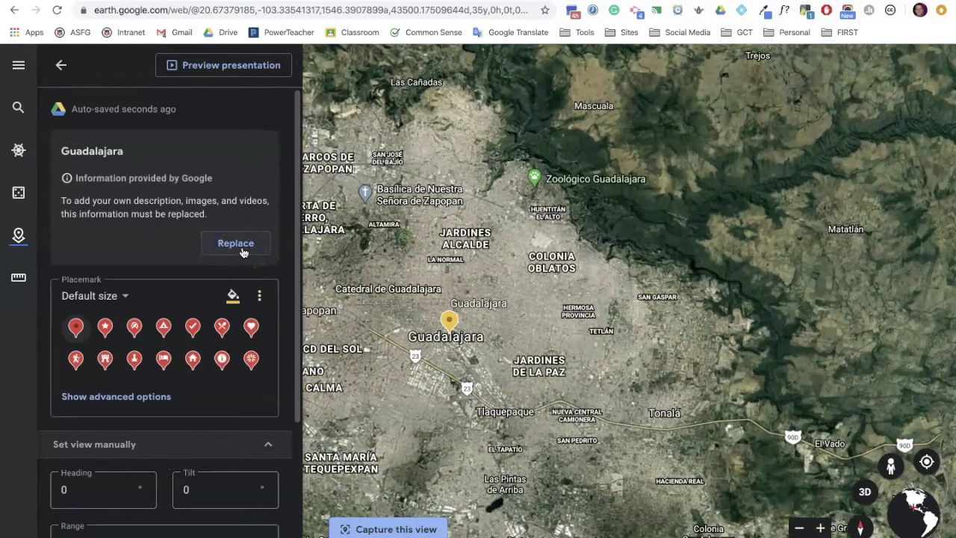
pyautogui.click(241, 252)
pyautogui.click(102, 382)
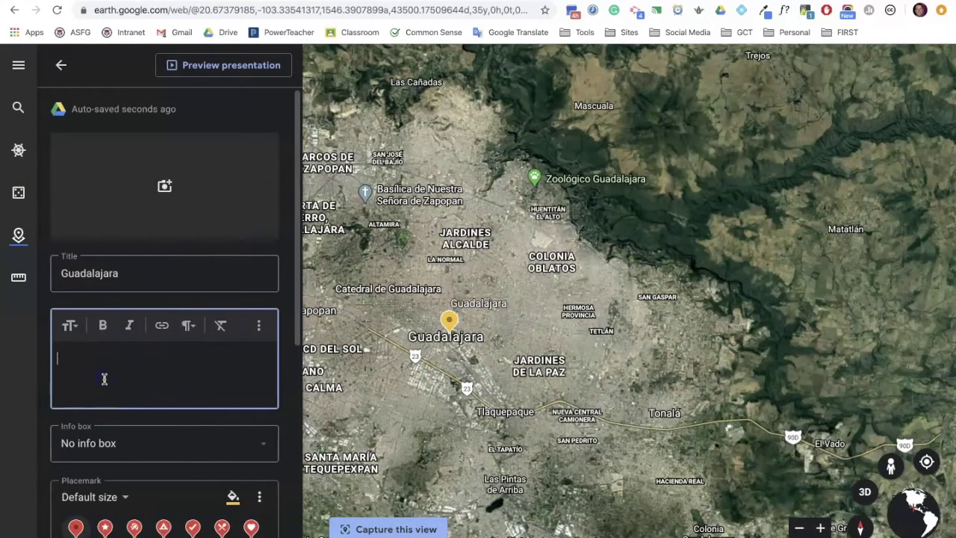
pyautogui.write('This is the second biggest city in Mexico.')
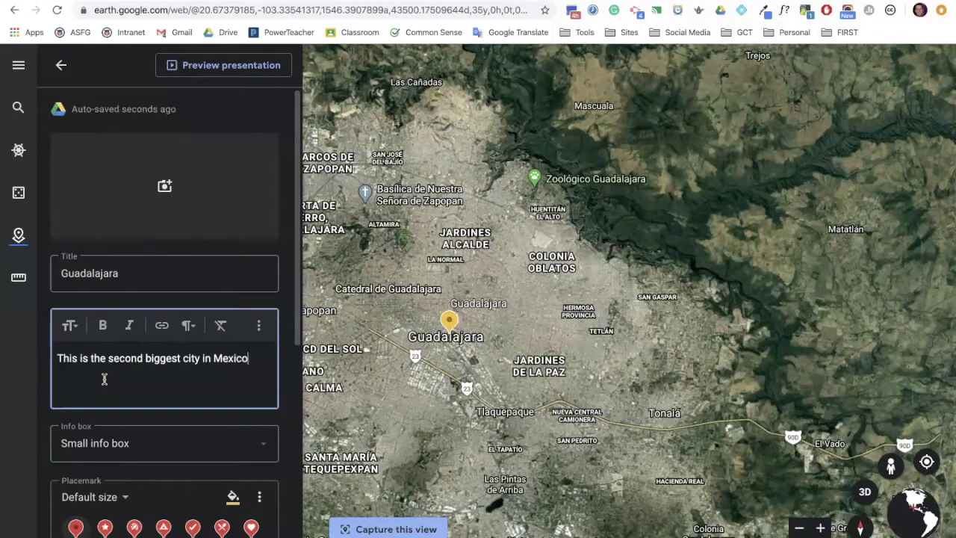
# - Set Guadalajara's info box to Large info box and give its placemark a red house icon
pyautogui.scroll(-2, 269, 299)
pyautogui.click(269, 299)
pyautogui.click(167, 367)
pyautogui.click(127, 355)
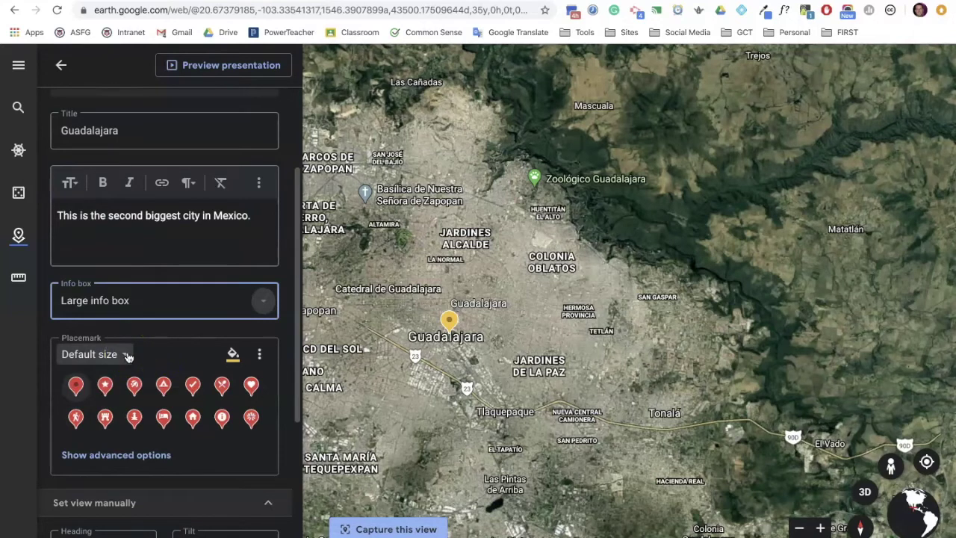
pyautogui.click(233, 355)
pyautogui.click(246, 367)
# - Add three images to Guadalajara: the city skyline, the cathedral and the vaulted interior with the dome
pyautogui.scroll(2, 235, 273)
pyautogui.click(168, 187)
pyautogui.click(221, 258)
pyautogui.click(190, 270)
pyautogui.doubleClick(216, 322)
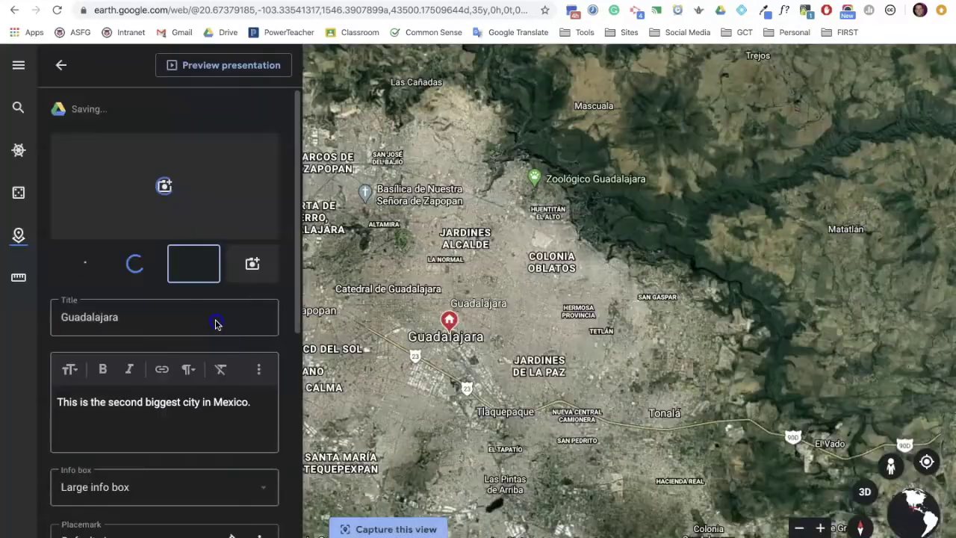
# - Frame Guadalajara's starting view closely on the Providencia district just south of the green golf course
pyautogui.moveTo(406, 268); pyautogui.dragTo(457, 296)
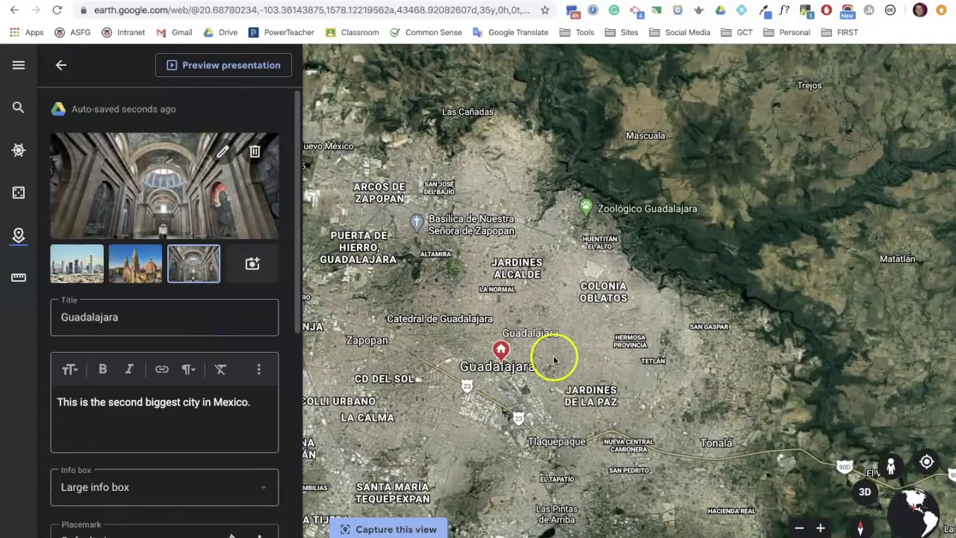
pyautogui.click(820, 528)
pyautogui.click(820, 529)
pyautogui.click(434, 307)
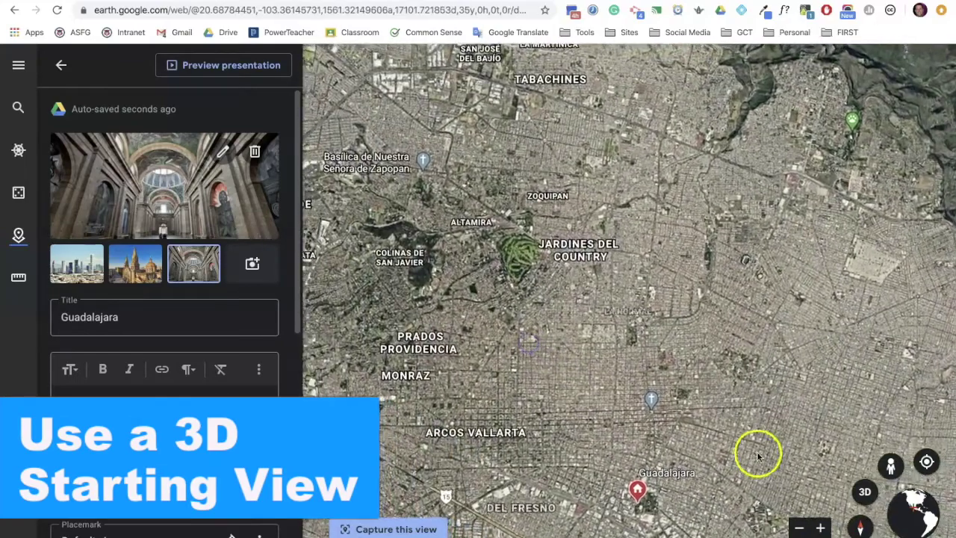
pyautogui.click(814, 529)
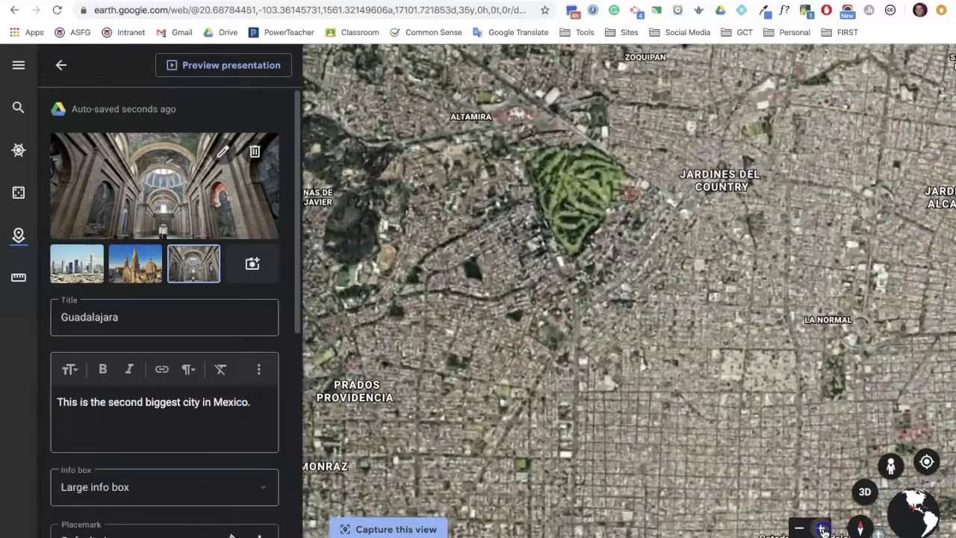
pyautogui.click(566, 394)
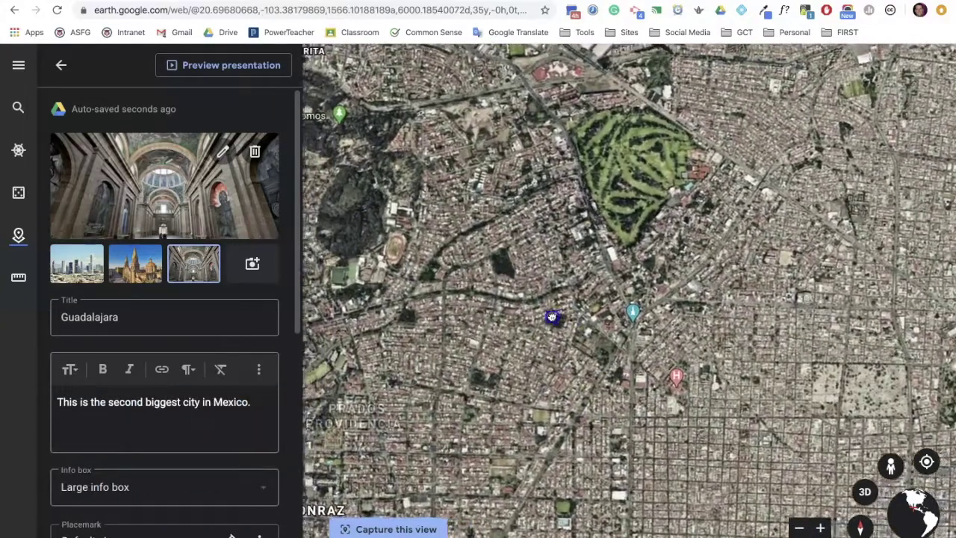
pyautogui.click(689, 413)
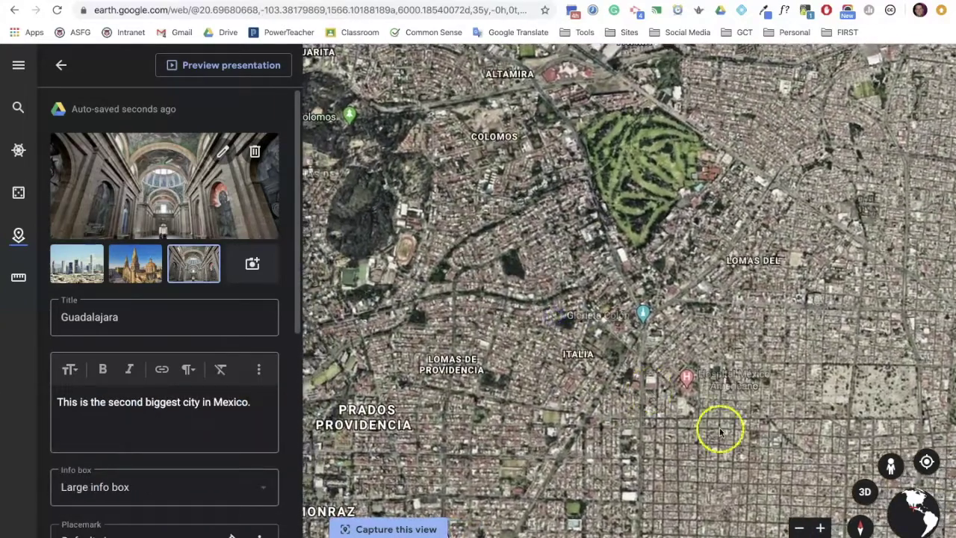
# - Switch to a 3D view over Providencia tilted towards the horizon, capture it for Guadalajara and return to the Mexico project
pyautogui.click(865, 490)
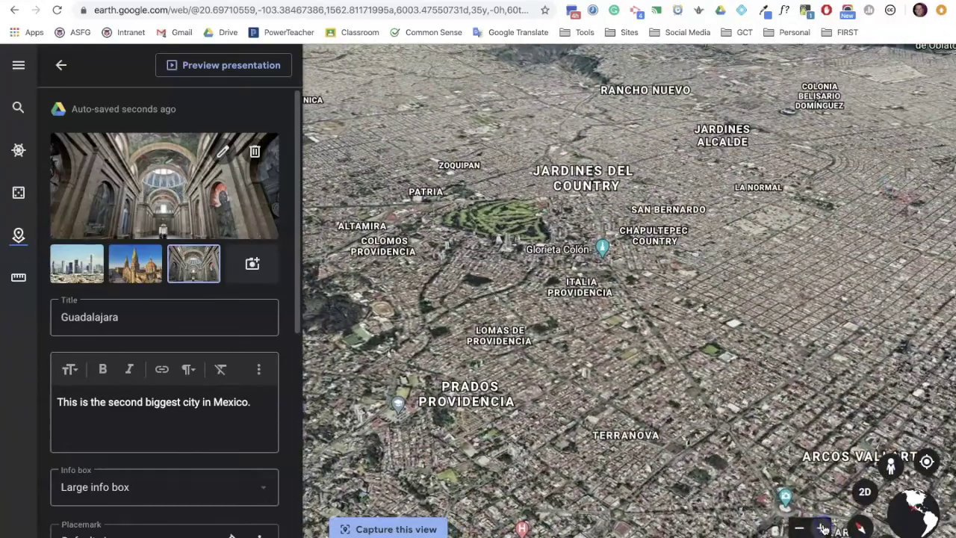
pyautogui.click(822, 528)
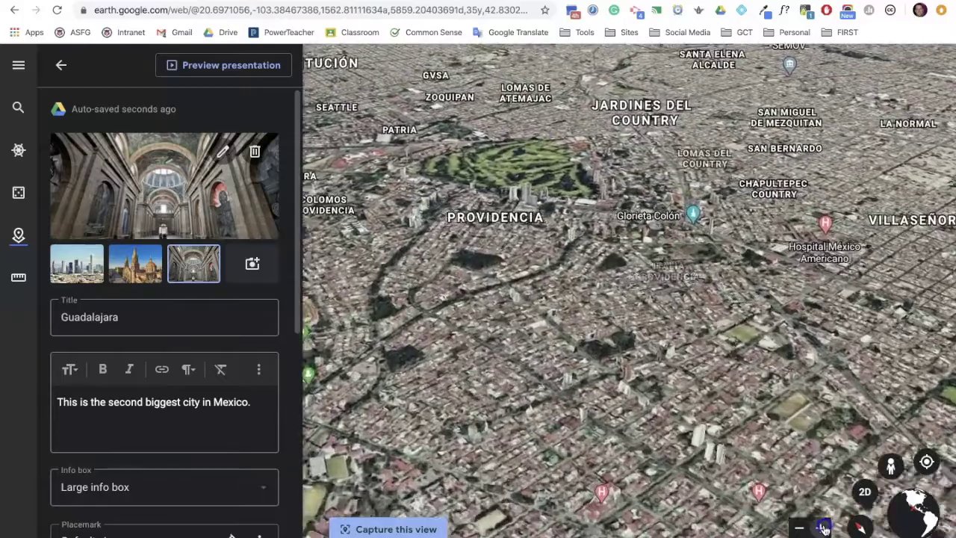
pyautogui.click(668, 441)
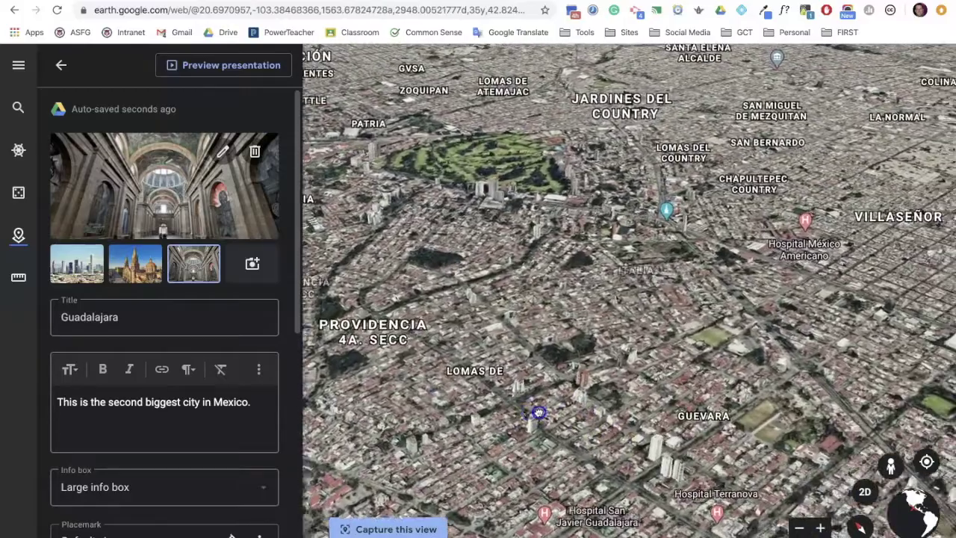
pyautogui.click(585, 407)
pyautogui.click(617, 386)
pyautogui.moveTo(572, 387); pyautogui.dragTo(613, 390)
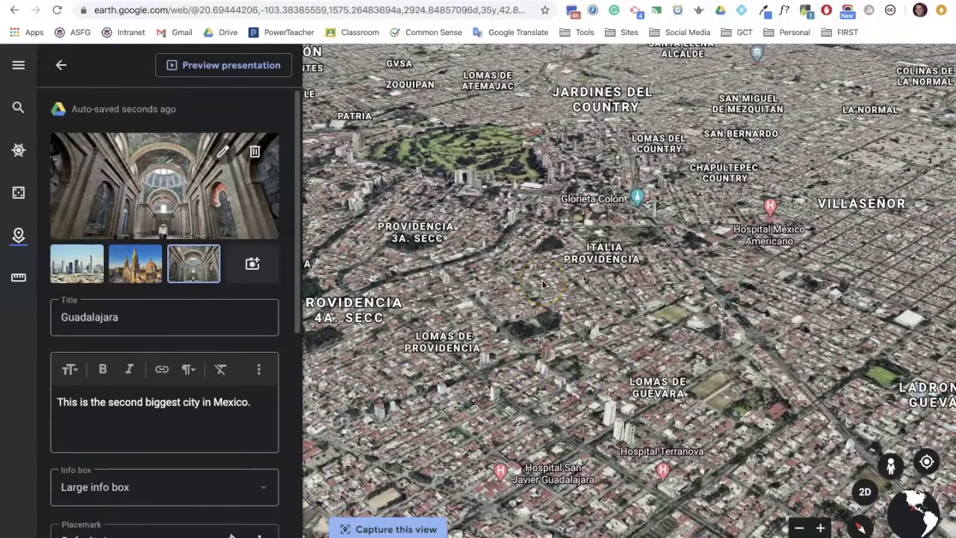
pyautogui.moveTo(546, 329); pyautogui.dragTo(506, 246)
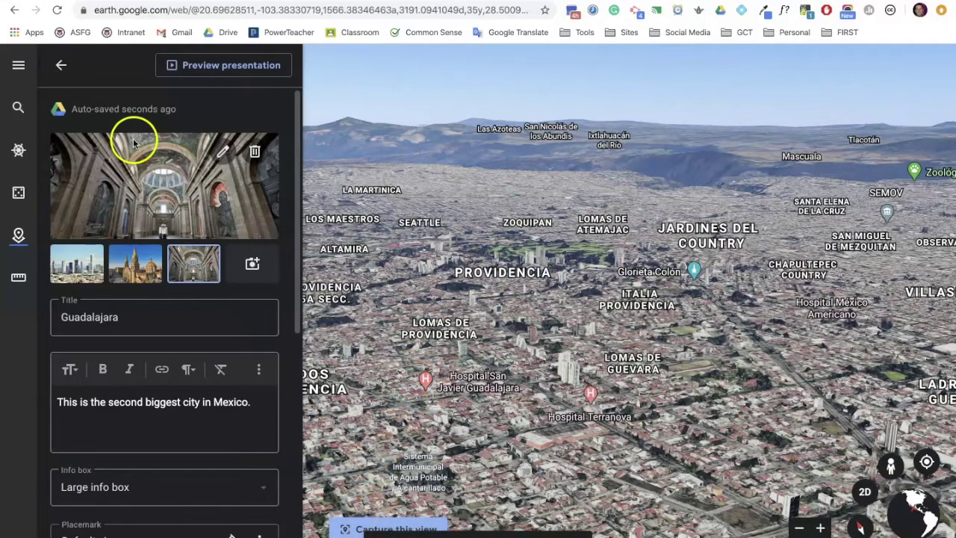
pyautogui.click(62, 66)
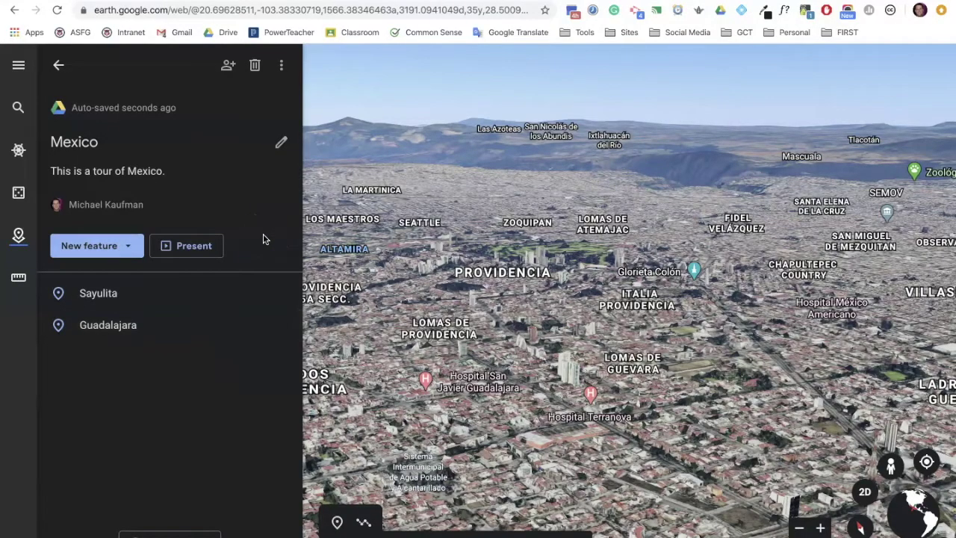
# - Try to add a placemark at a chosen location in the Providencia district as a new project feature
pyautogui.click(244, 217)
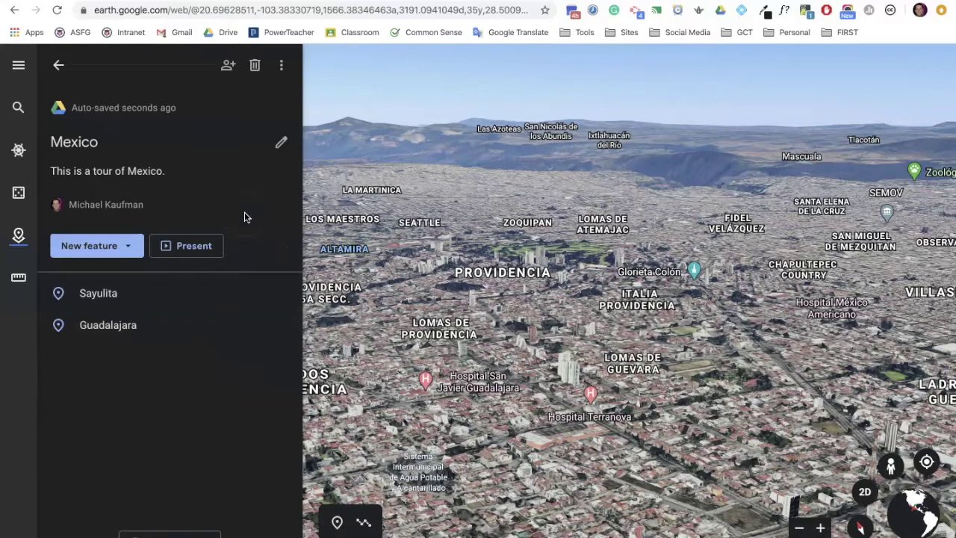
pyautogui.click(132, 247)
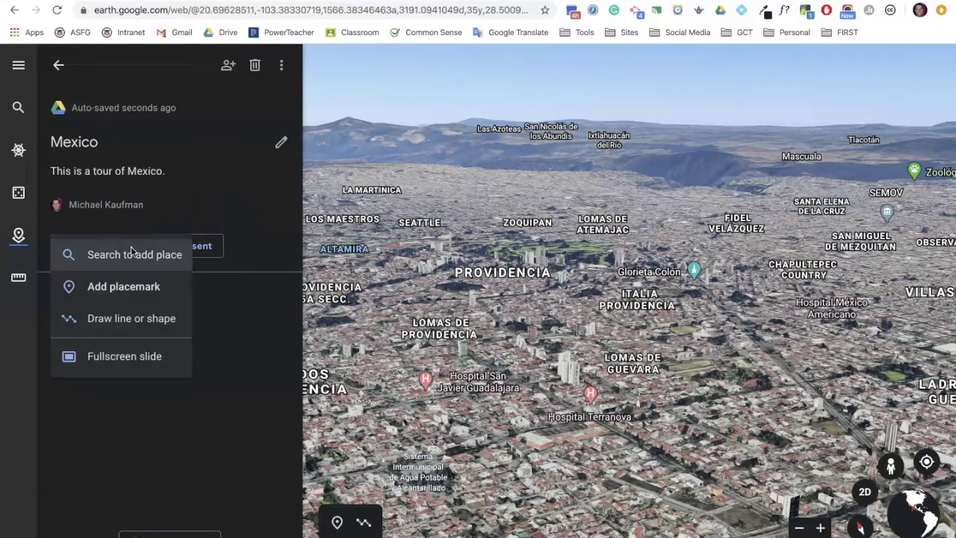
pyautogui.click(127, 292)
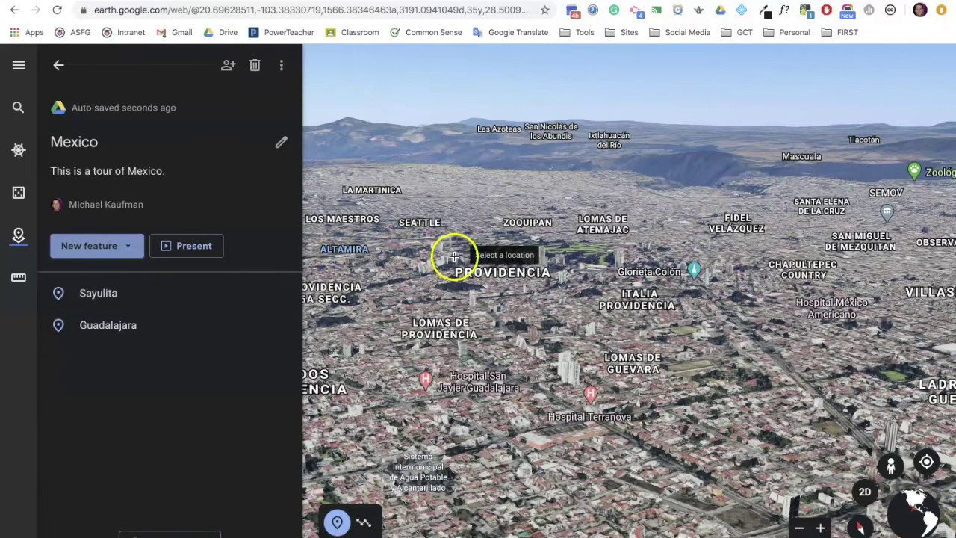
pyautogui.click(452, 289)
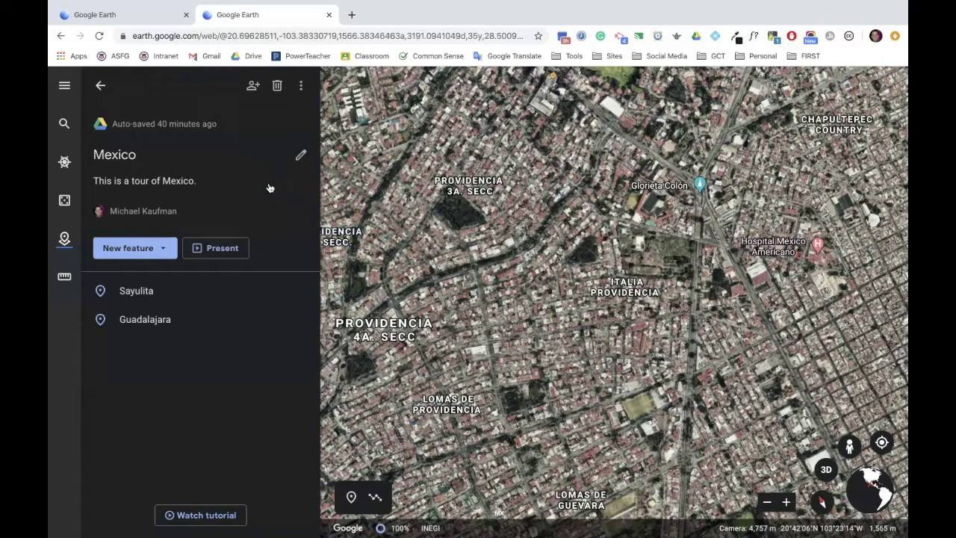
# - Draw a line along the curving avenue through Providencia, save it to the Mexico project as "Pablo Neruda" and open it for editing
pyautogui.click(160, 247)
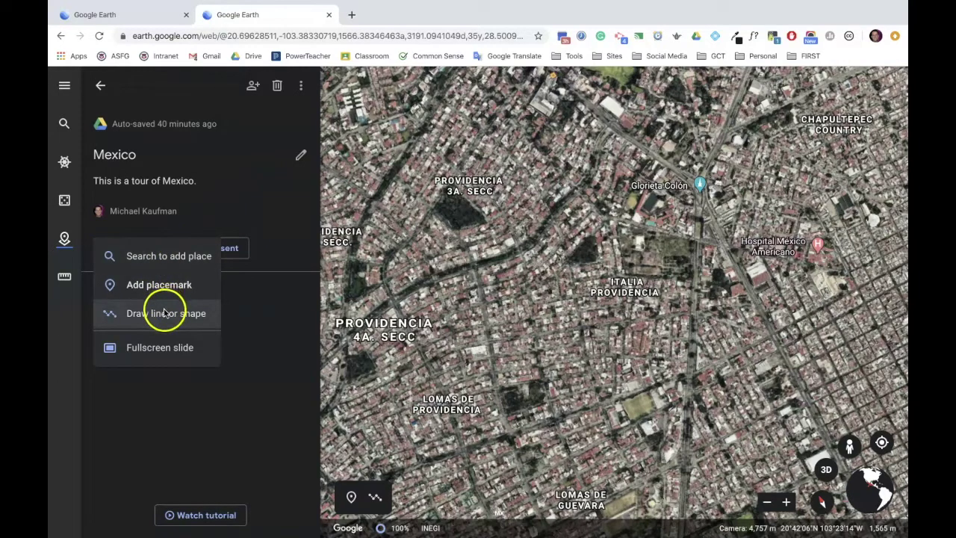
pyautogui.click(165, 313)
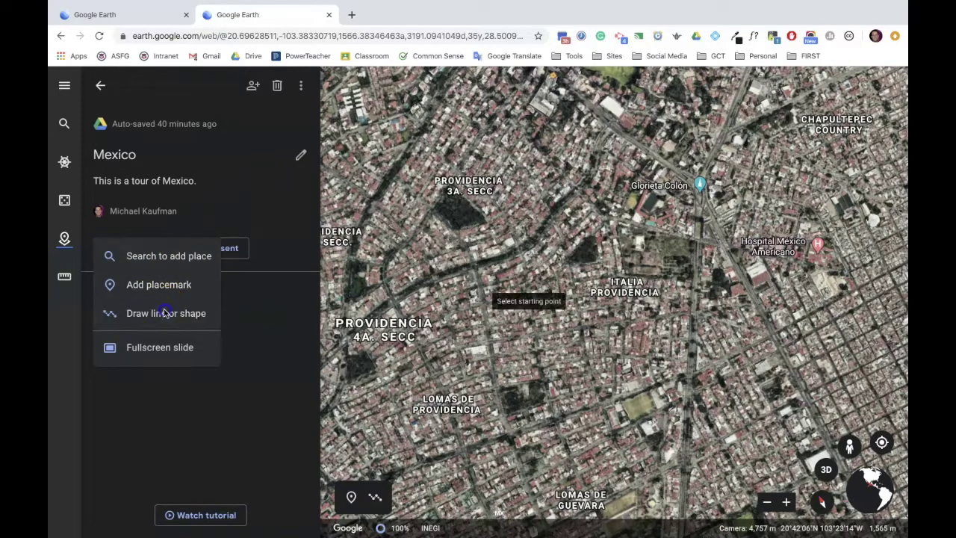
pyautogui.click(370, 312)
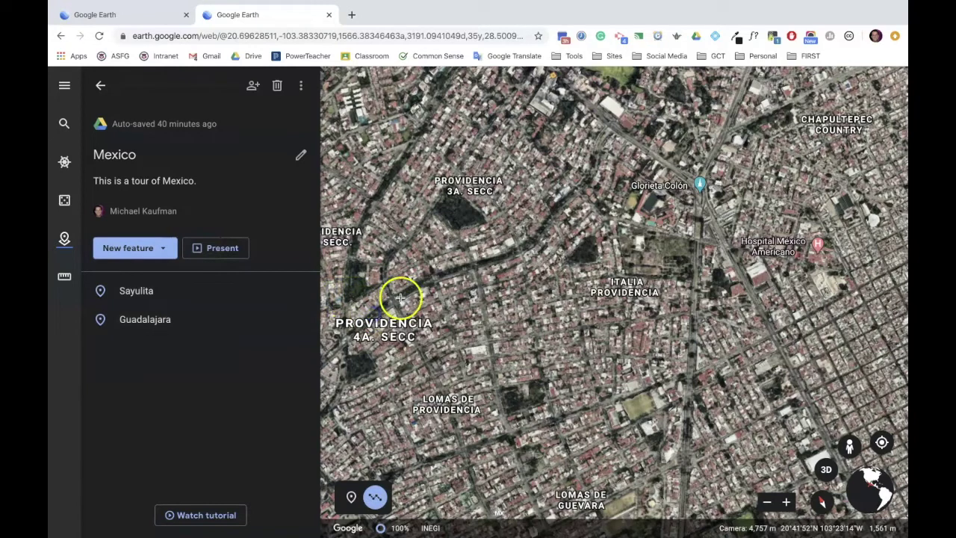
pyautogui.click(481, 261)
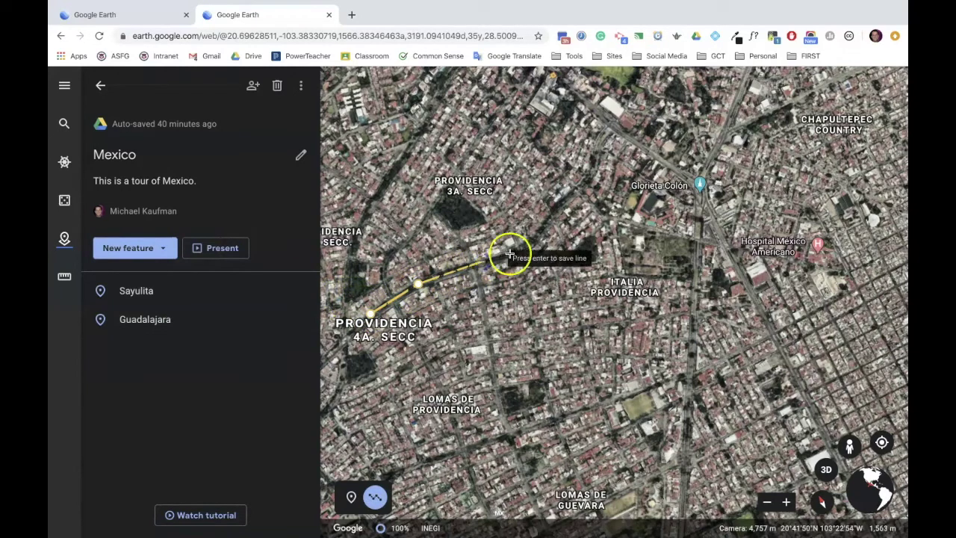
pyautogui.click(559, 209)
pyautogui.click(593, 172)
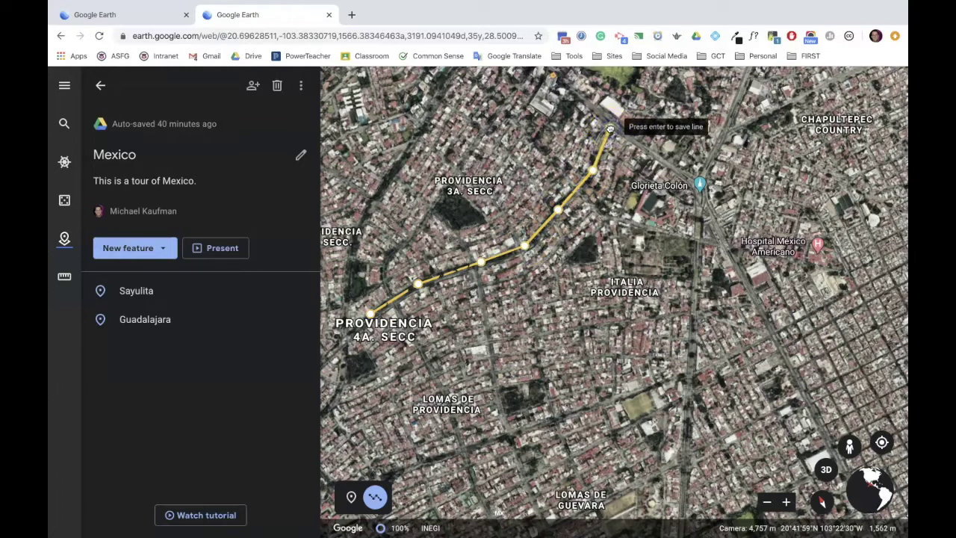
pyautogui.press('Return')
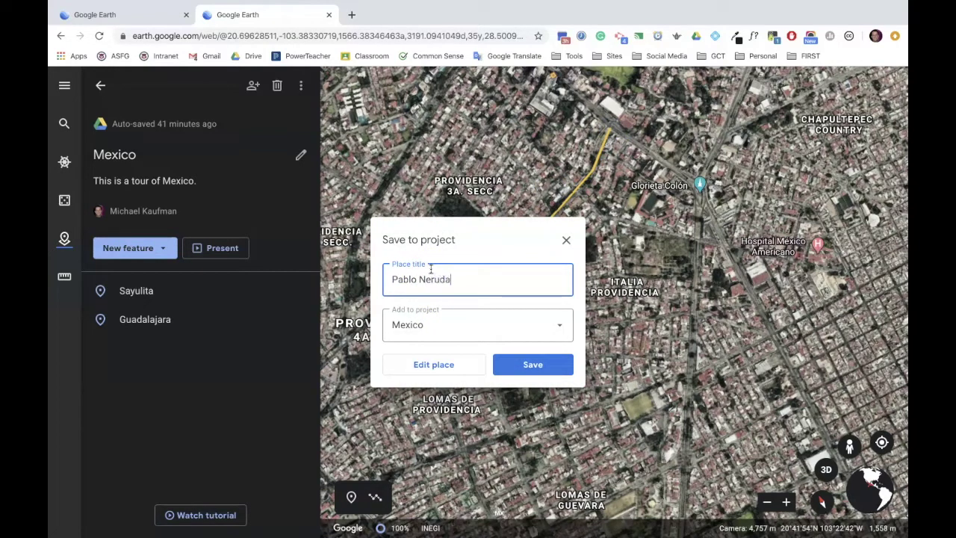
pyautogui.click(459, 364)
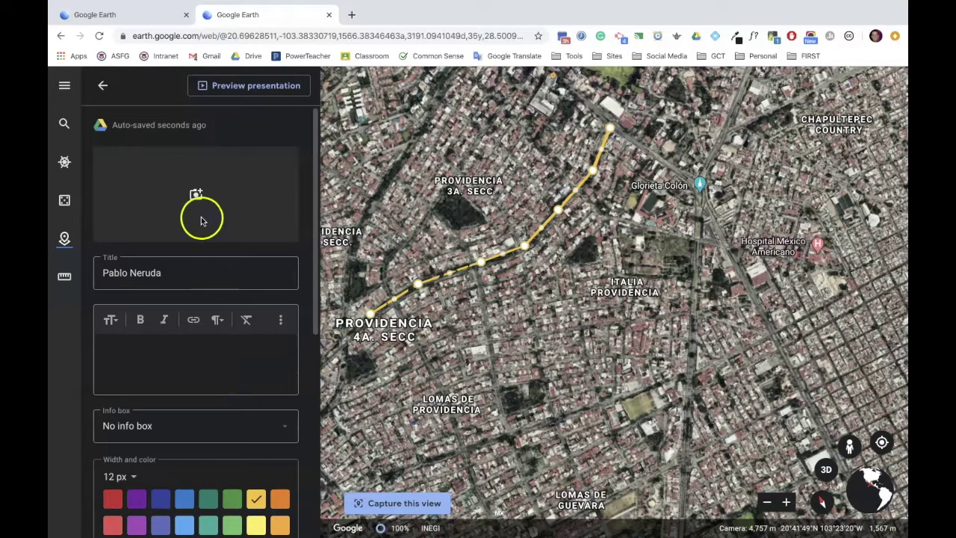
# - Recolour the Pablo Neruda line dark red and open its width options
pyautogui.scroll(-1, 192, 356)
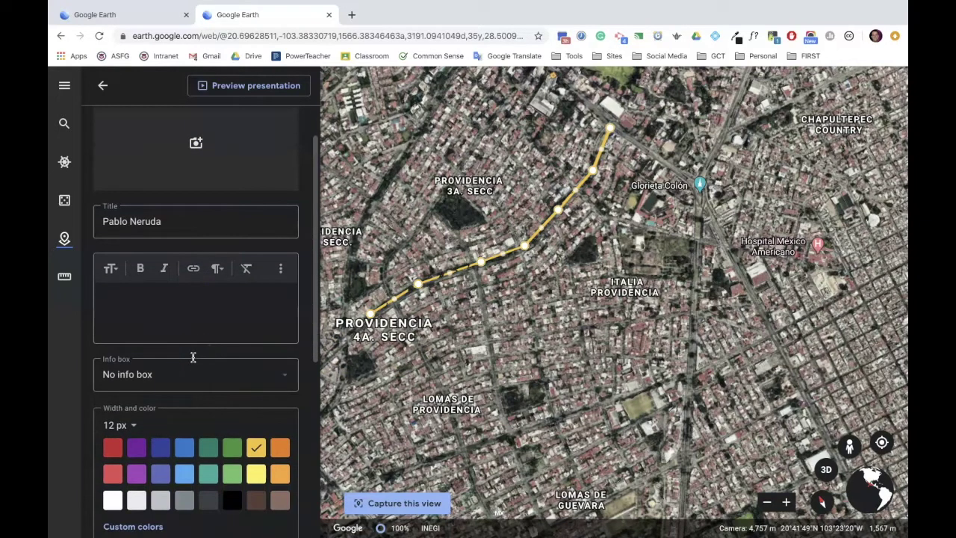
pyautogui.scroll(-1, 193, 357)
pyautogui.scroll(-2, 189, 312)
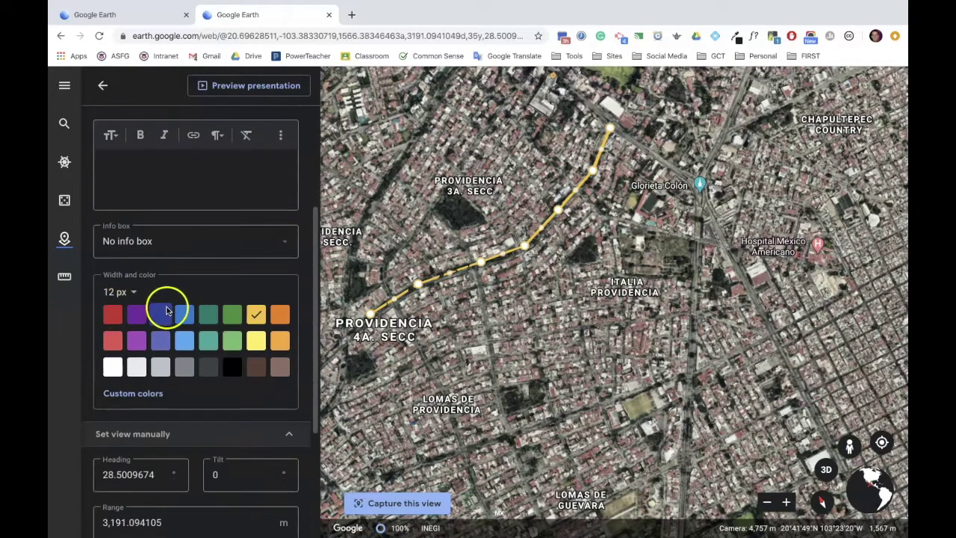
pyautogui.click(113, 316)
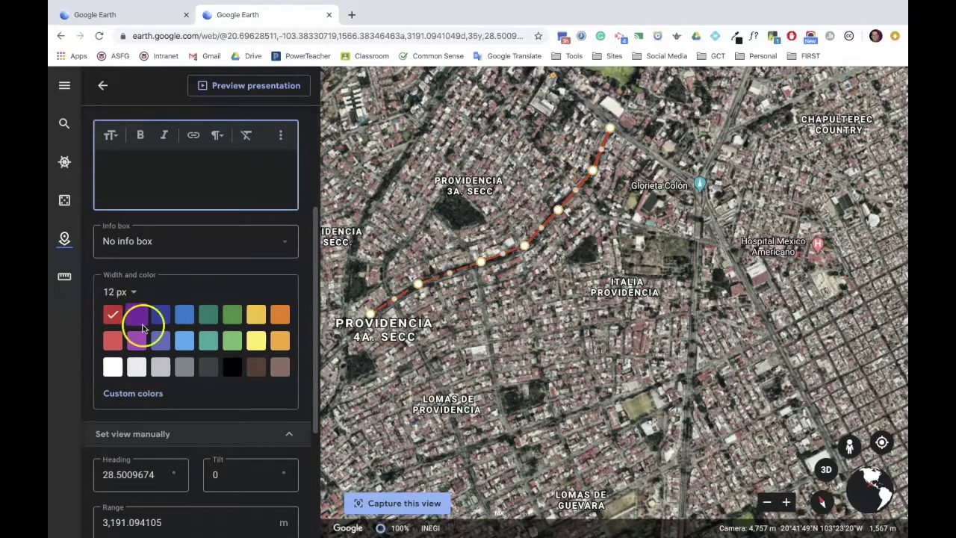
pyautogui.click(117, 292)
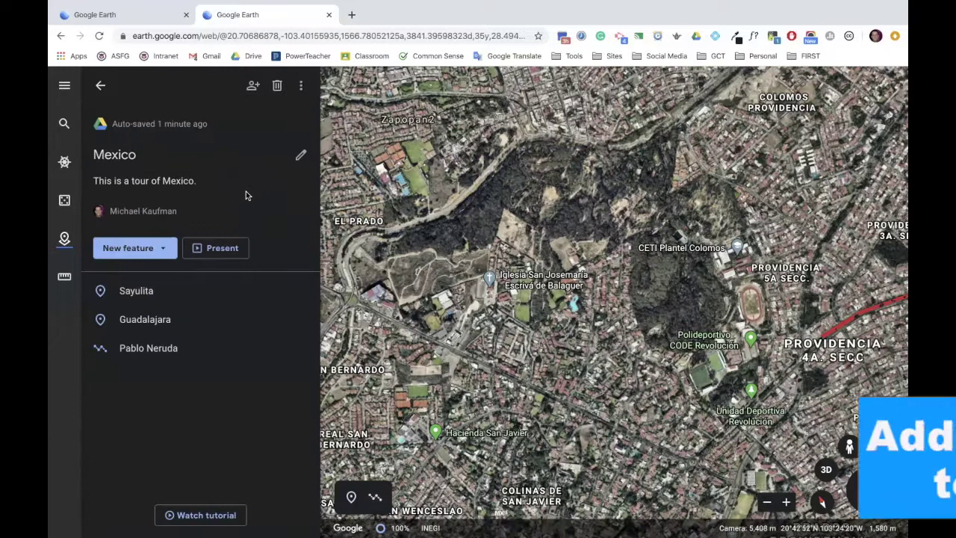
# - Draw a closed shape around the wooded Colomos area, save it to the Mexico project as "Colomos" and open it for editing
pyautogui.click(166, 247)
pyautogui.click(166, 313)
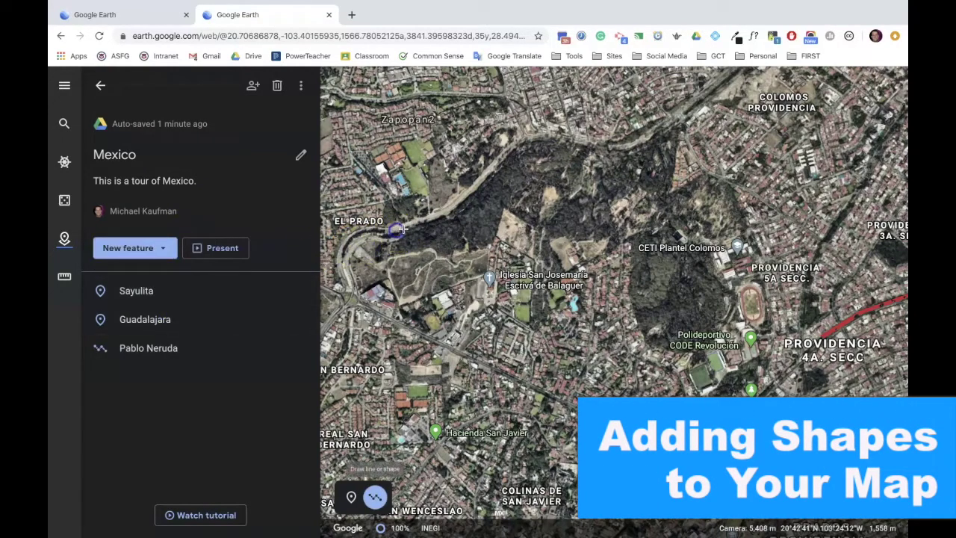
pyautogui.click(396, 230)
pyautogui.click(521, 140)
pyautogui.click(615, 140)
pyautogui.click(685, 106)
pyautogui.click(739, 207)
pyautogui.click(725, 298)
pyautogui.click(691, 355)
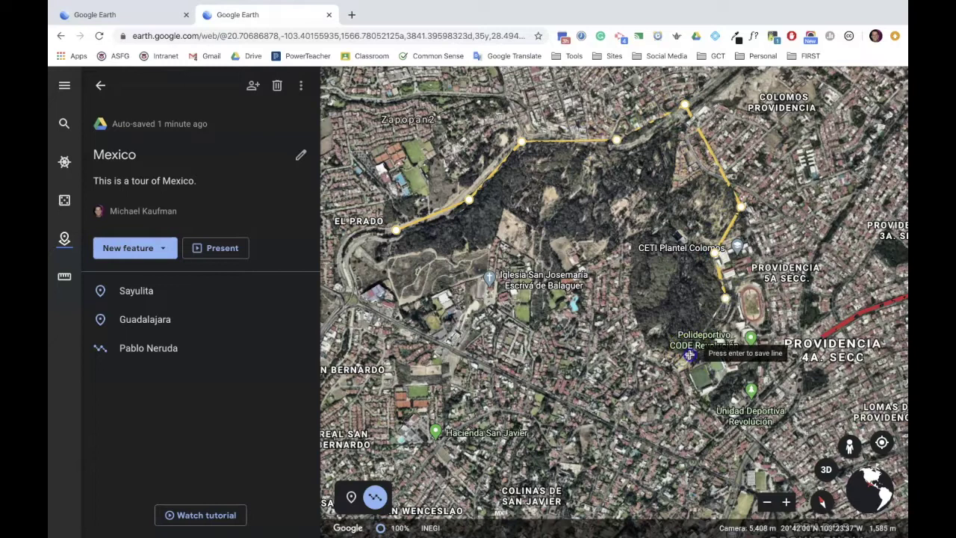
pyautogui.click(632, 247)
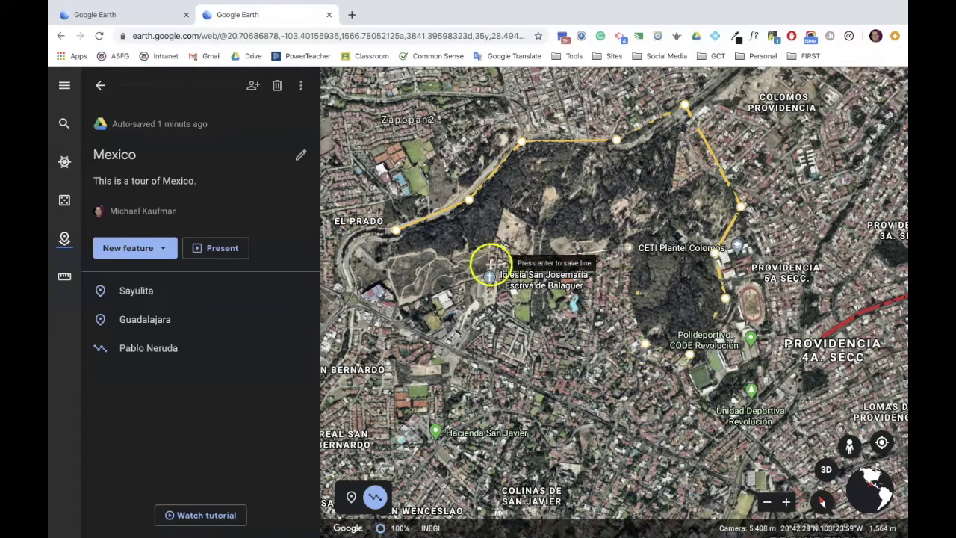
pyautogui.click(403, 304)
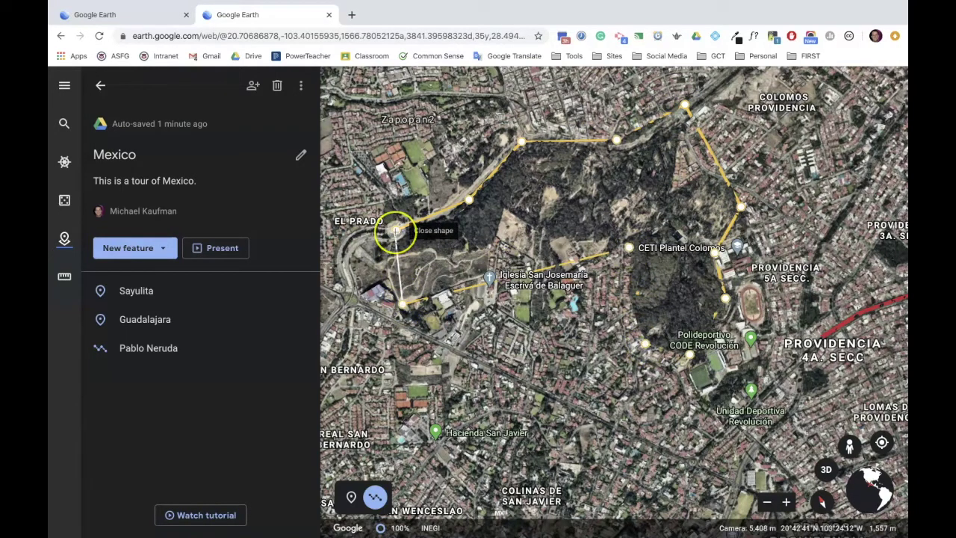
pyautogui.click(395, 232)
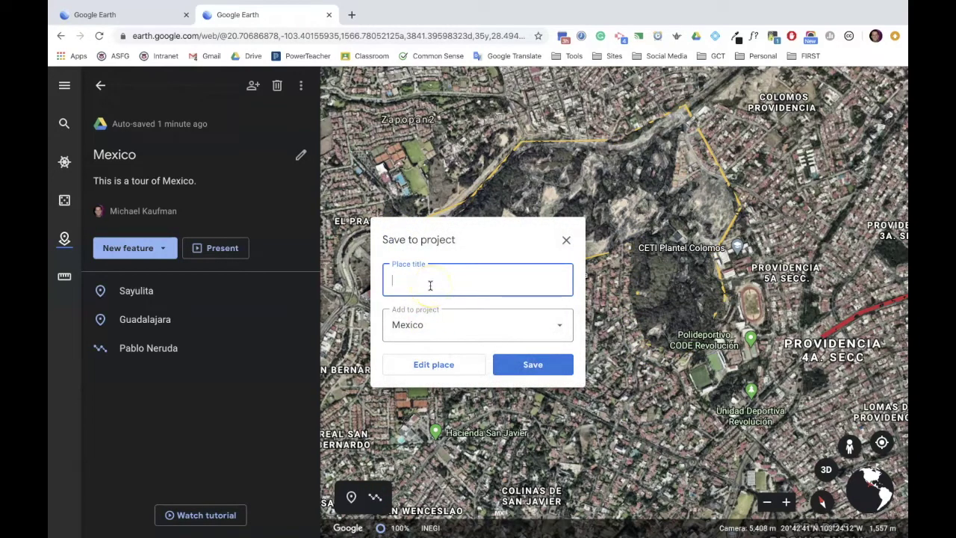
pyautogui.click(433, 366)
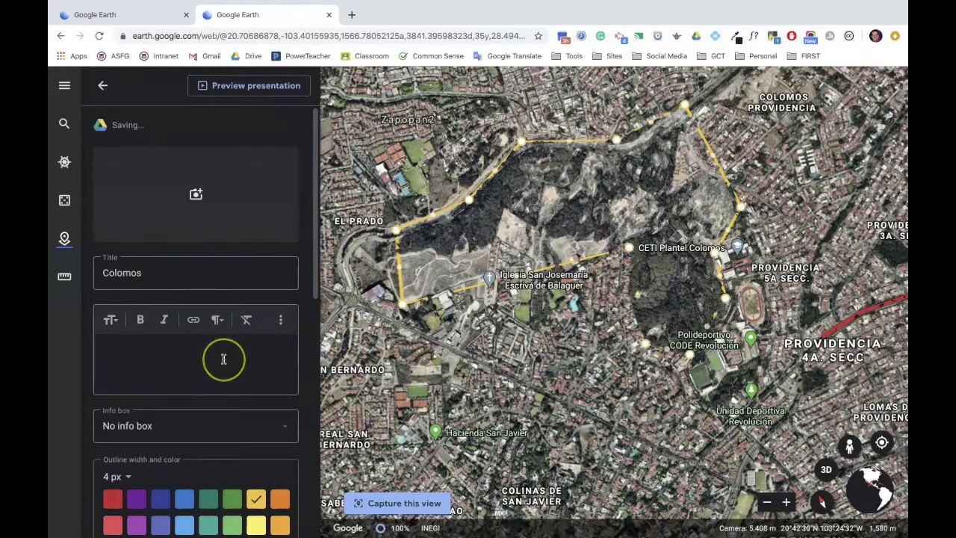
# - Give the Colomos shape a blue 2 px outline and a dark blue fill
pyautogui.scroll(-2, 224, 360)
pyautogui.click(181, 365)
pyautogui.click(118, 346)
pyautogui.click(126, 391)
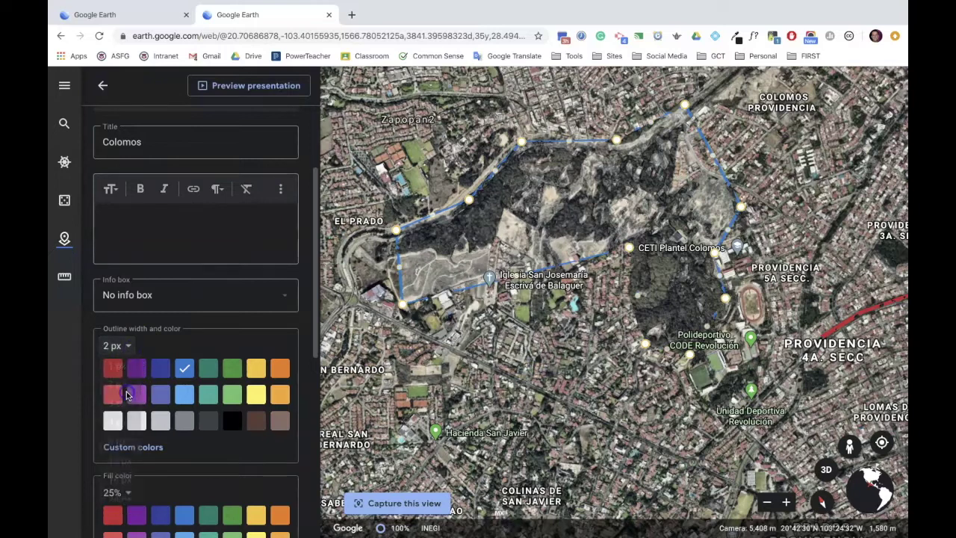
pyautogui.scroll(-2, 126, 392)
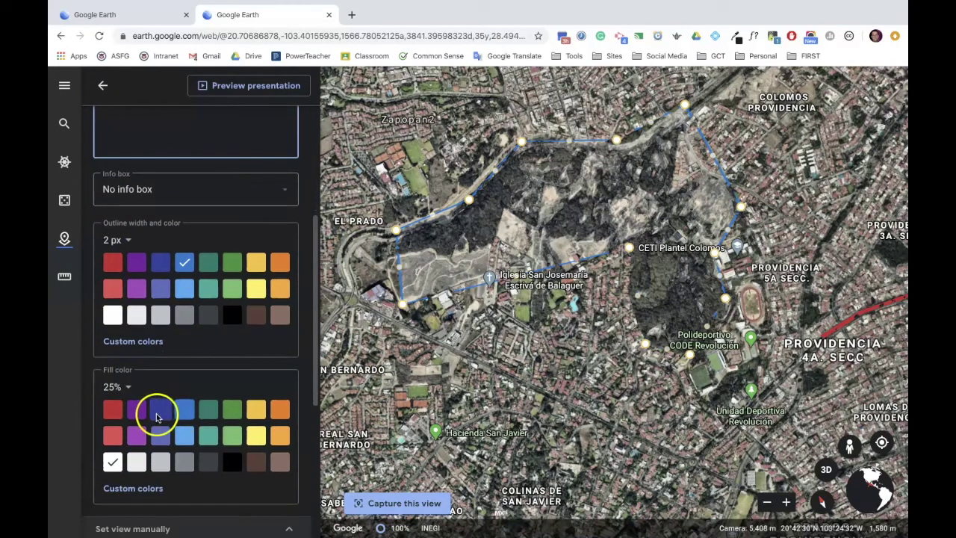
pyautogui.click(158, 411)
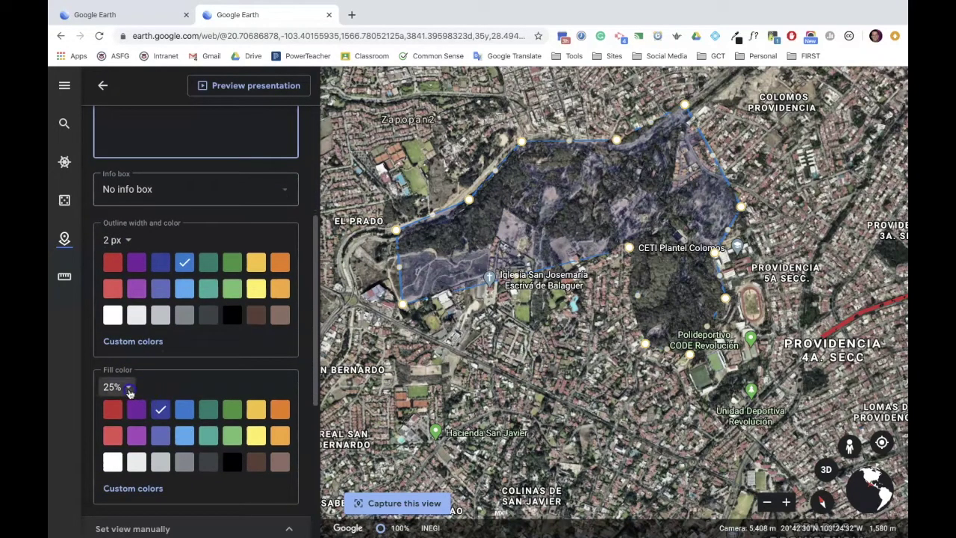
# - Compare 100% and 0% fill opacity on the Colomos shape, settle on 100%, and return to the Mexico project's feature list
pyautogui.click(116, 387)
pyautogui.click(120, 410)
pyautogui.click(125, 386)
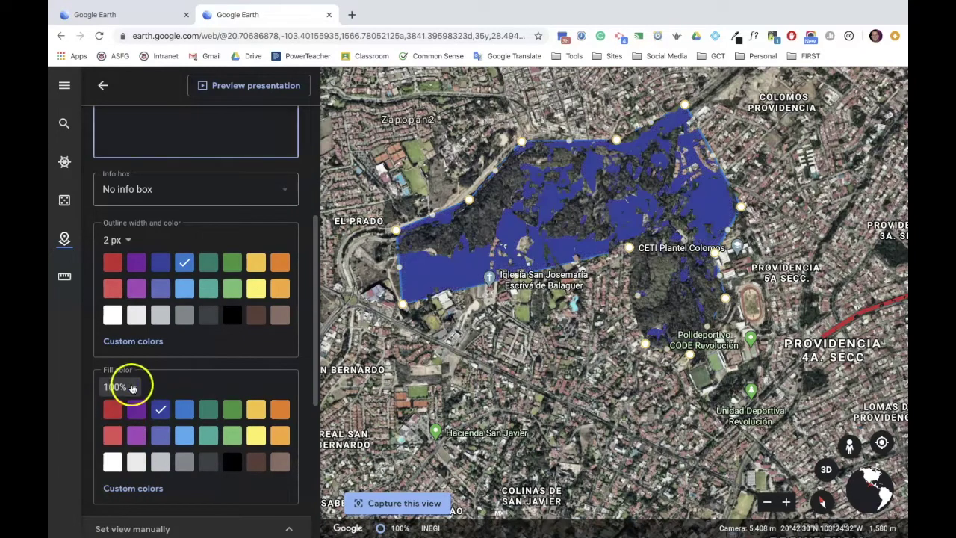
pyautogui.click(115, 484)
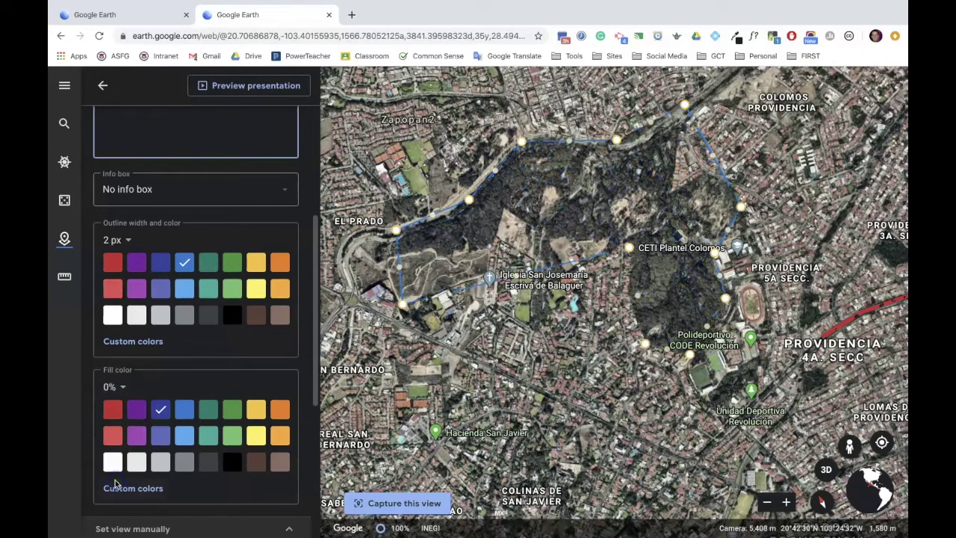
pyautogui.click(120, 387)
pyautogui.click(122, 405)
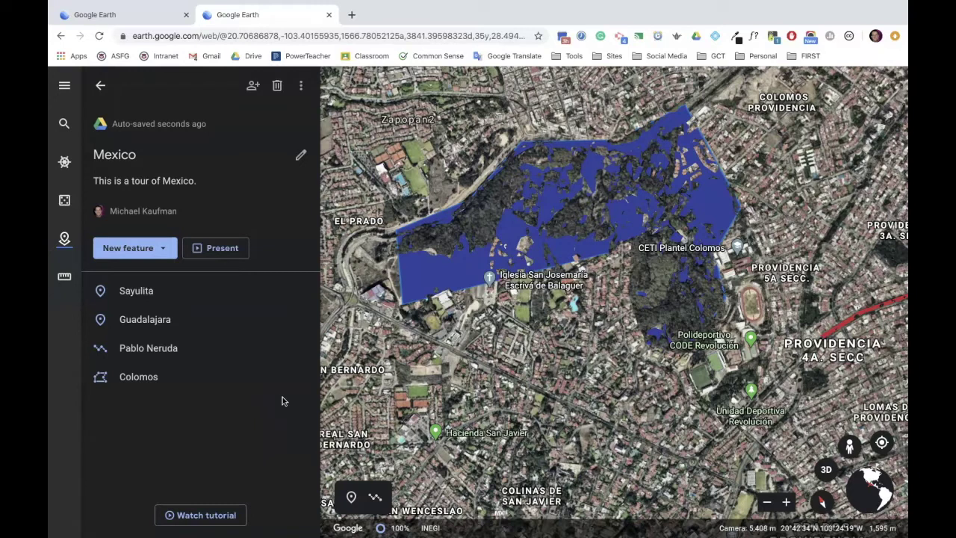
# - Reorder the project features to Pablo Neruda, Guadalajara, Sayulita, Colomos, and look over the Pablo Neruda line's edit settings
pyautogui.moveTo(269, 376); pyautogui.dragTo(166, 354)
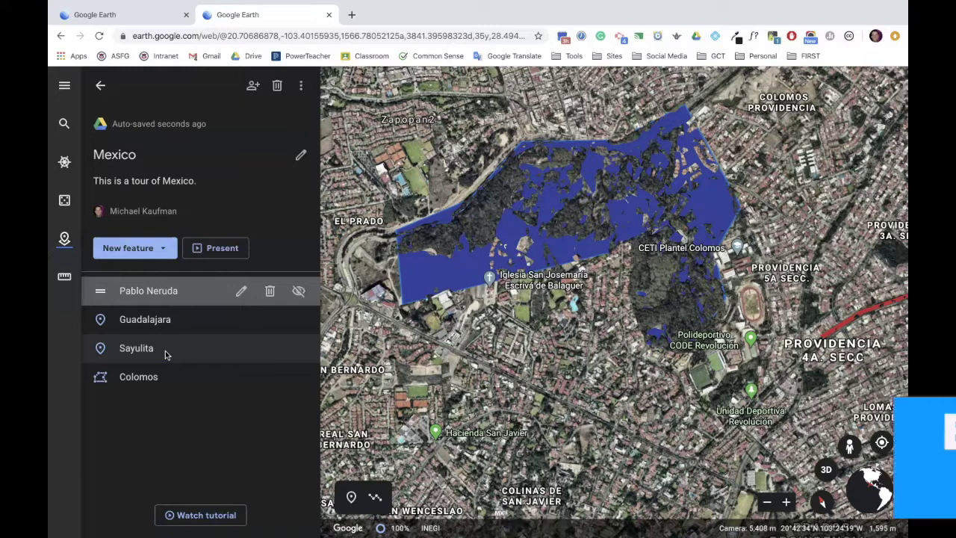
pyautogui.click(240, 292)
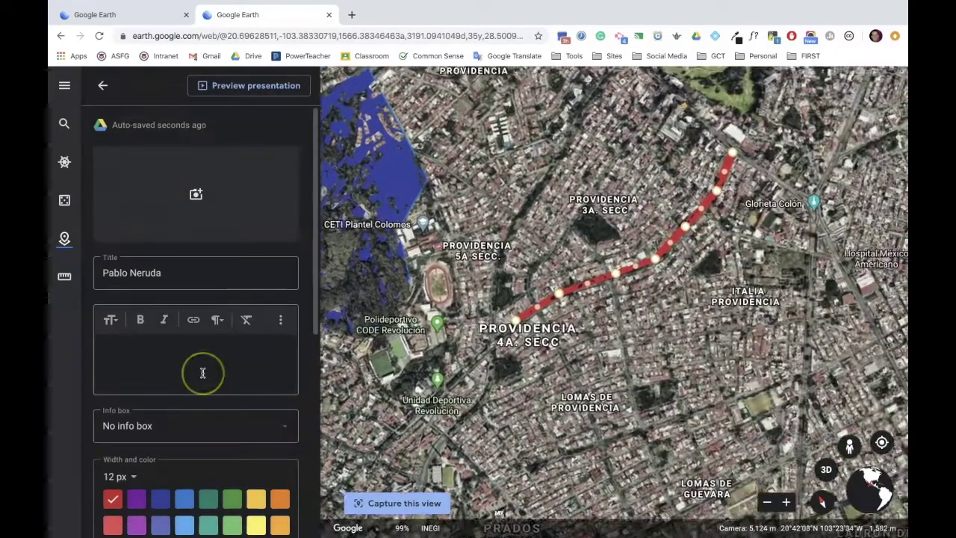
pyautogui.scroll(-2, 198, 425)
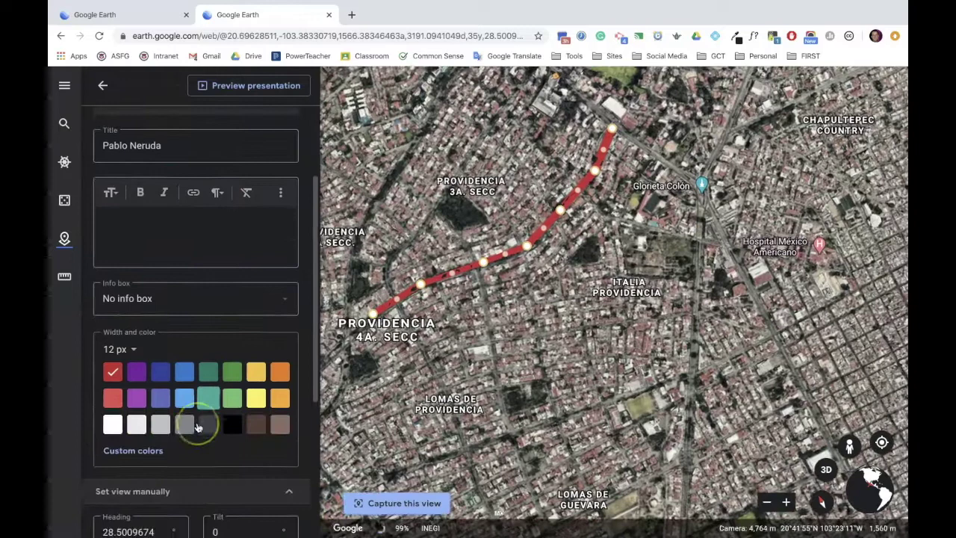
pyautogui.scroll(2, 198, 426)
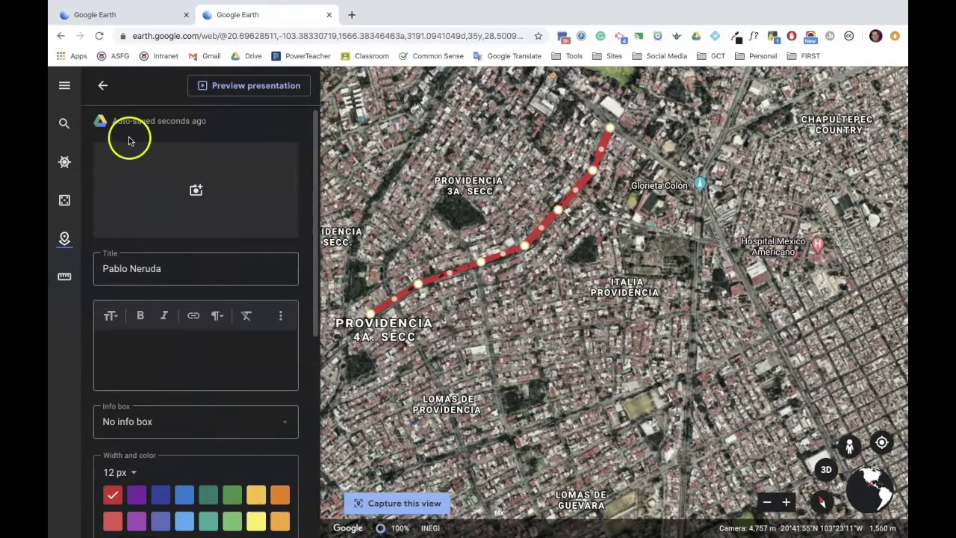
pyautogui.click(103, 87)
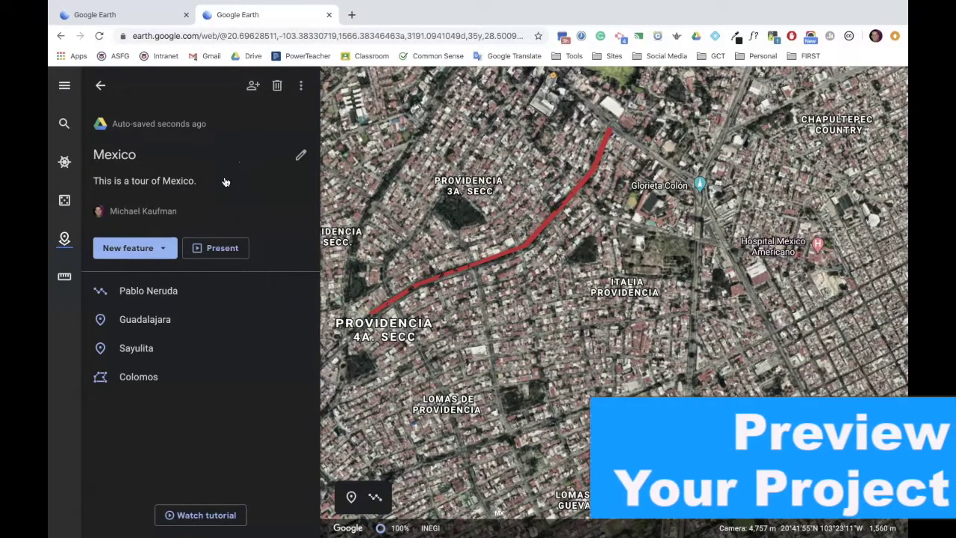
# - Open the Pablo Neruda line for editing and start a preview of the presentation from it
pyautogui.click(158, 288)
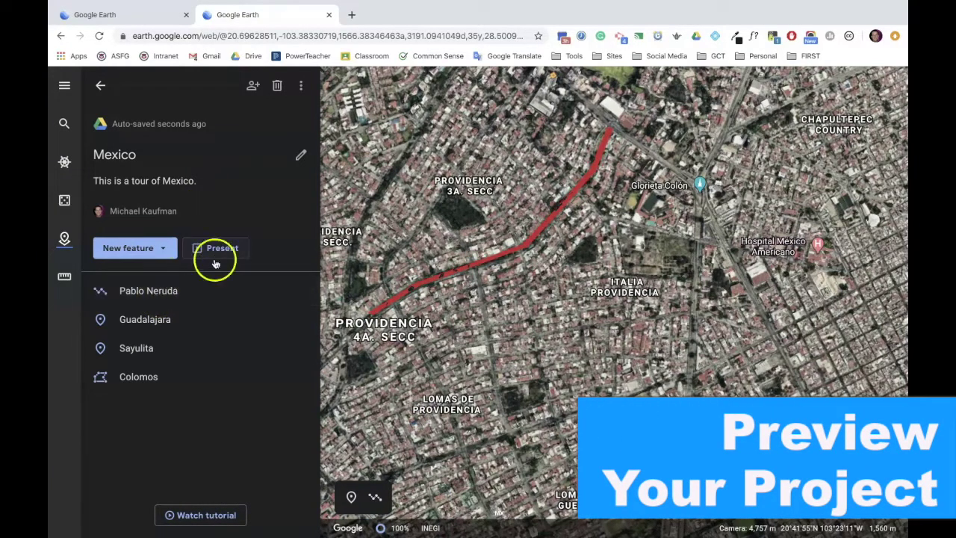
pyautogui.click(189, 288)
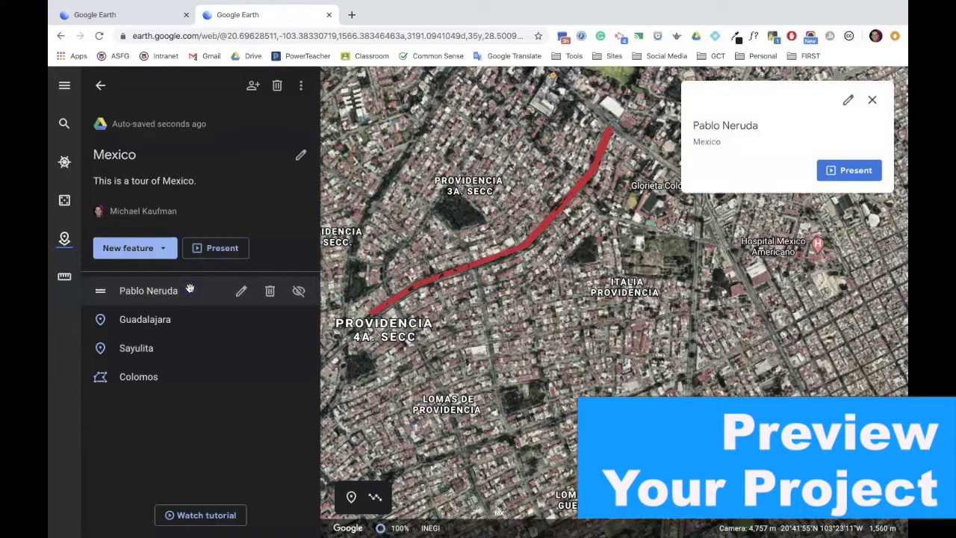
pyautogui.click(242, 293)
pyautogui.click(273, 86)
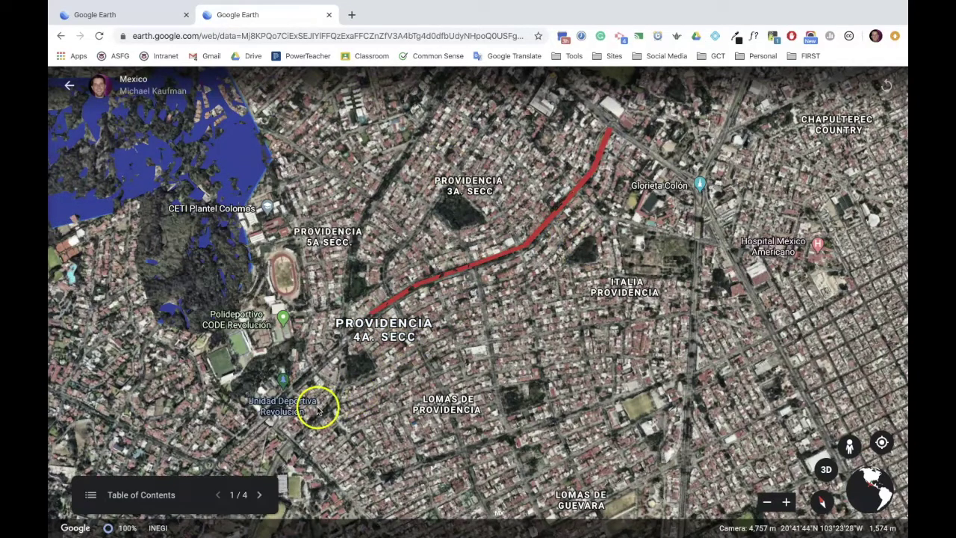
# - Step through the presentation from Guadalajara to Sayulita and Colomos, browsing the Sayulita images along the way
pyautogui.click(261, 497)
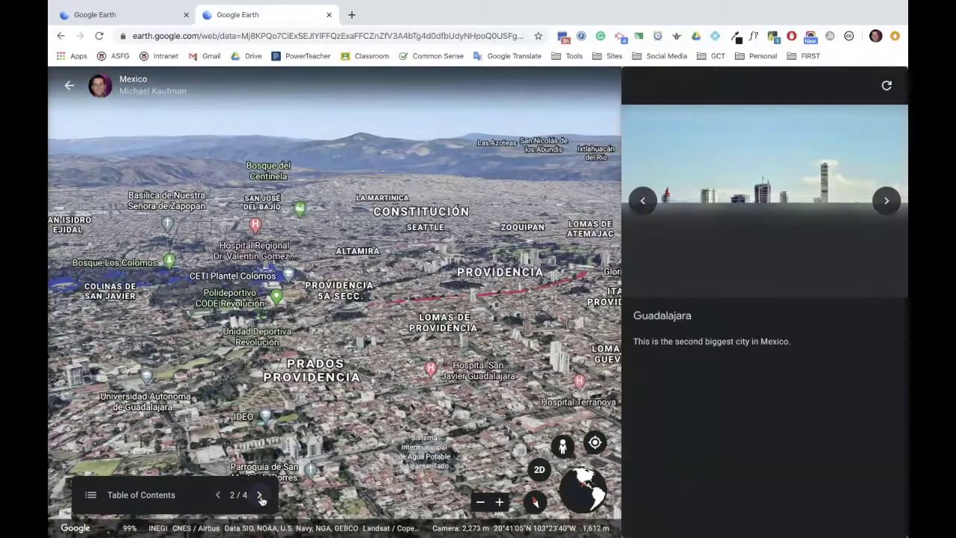
pyautogui.click(260, 496)
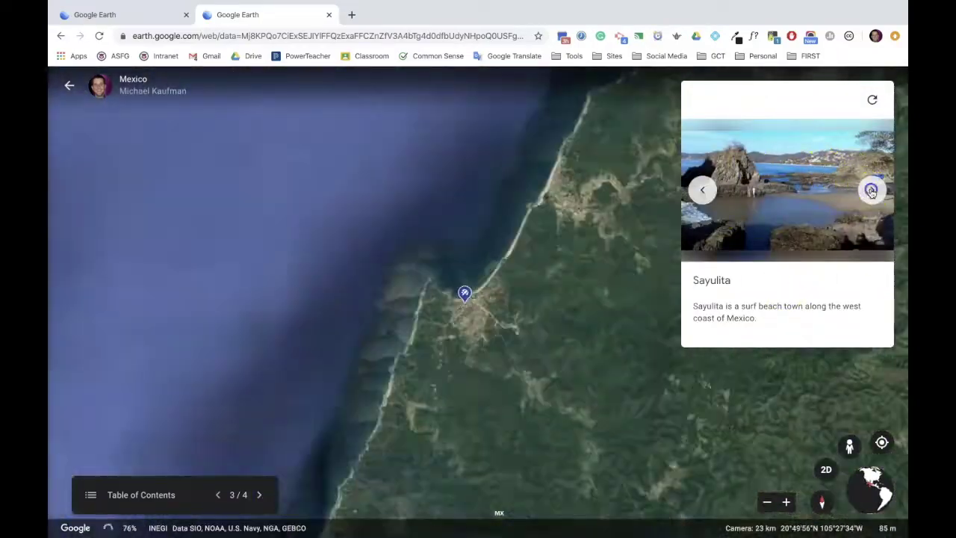
pyautogui.click(872, 191)
pyautogui.click(735, 239)
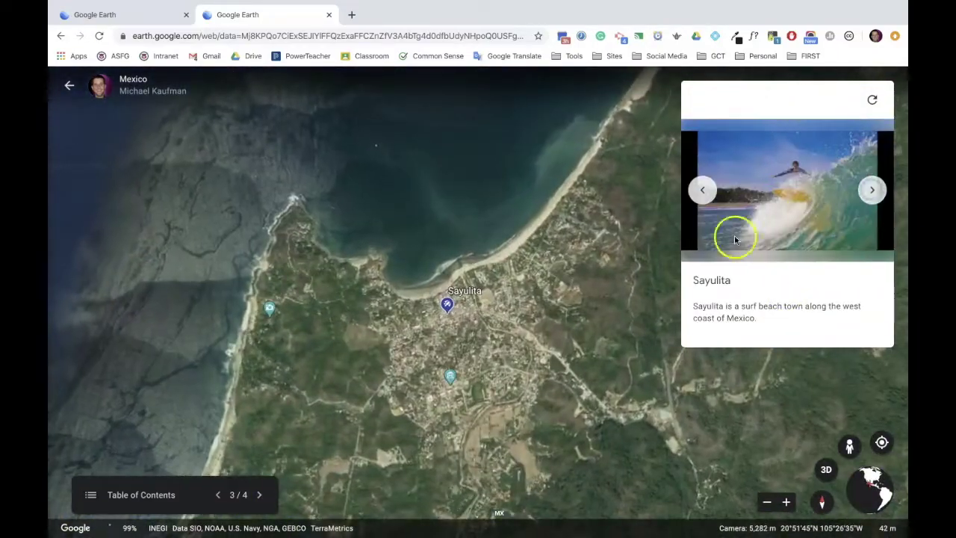
pyautogui.click(260, 496)
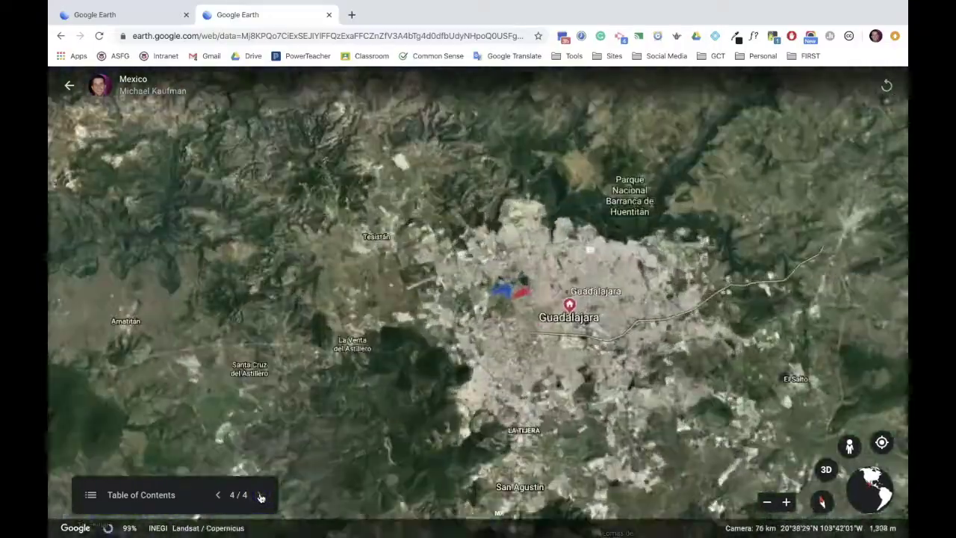
# - Jump back to the Sayulita stop, and leave the presentation for the Mexico project's feature list
pyautogui.click(396, 414)
pyautogui.click(243, 451)
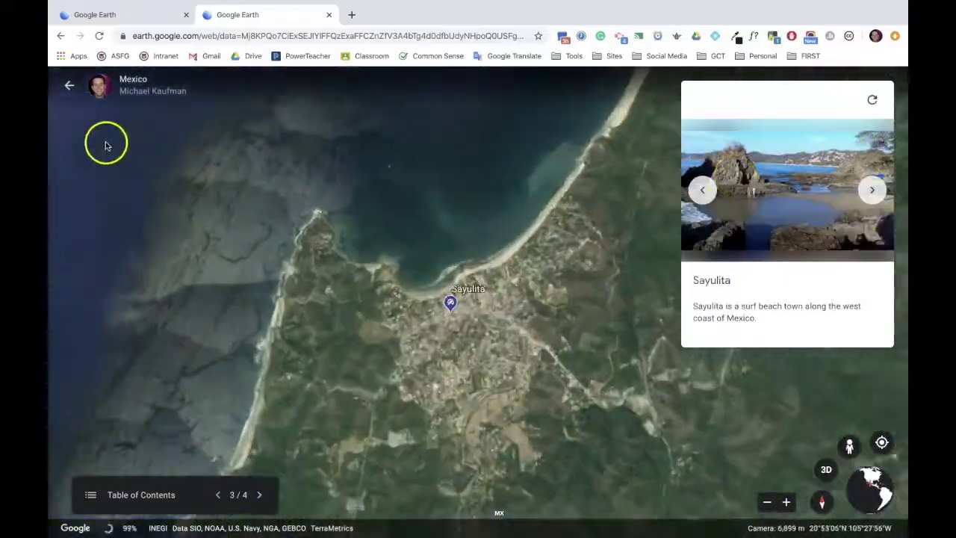
pyautogui.click(68, 91)
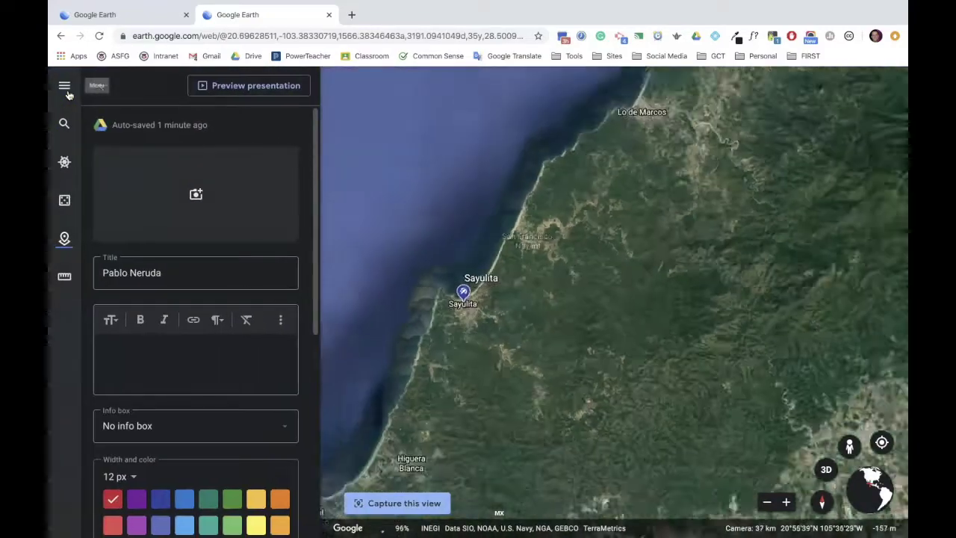
pyautogui.click(101, 86)
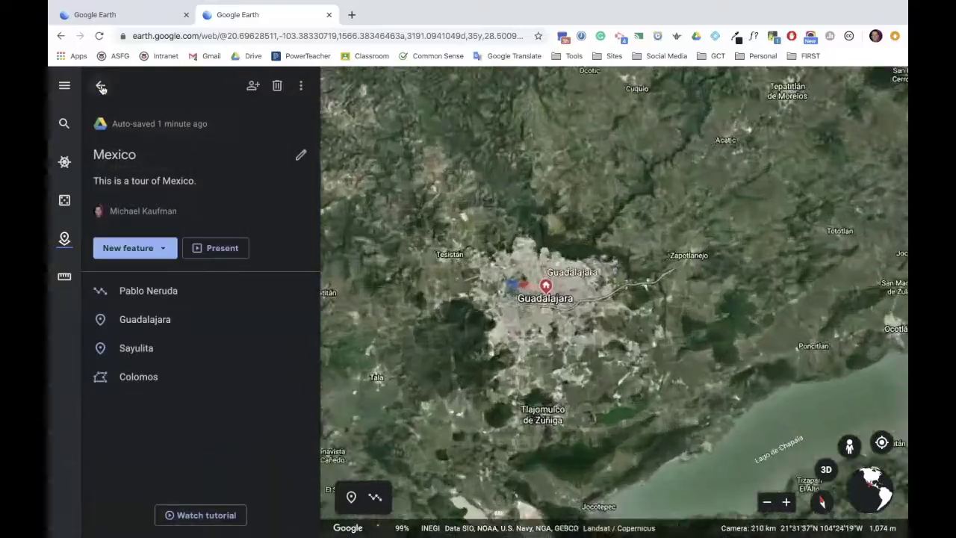
pyautogui.click(174, 94)
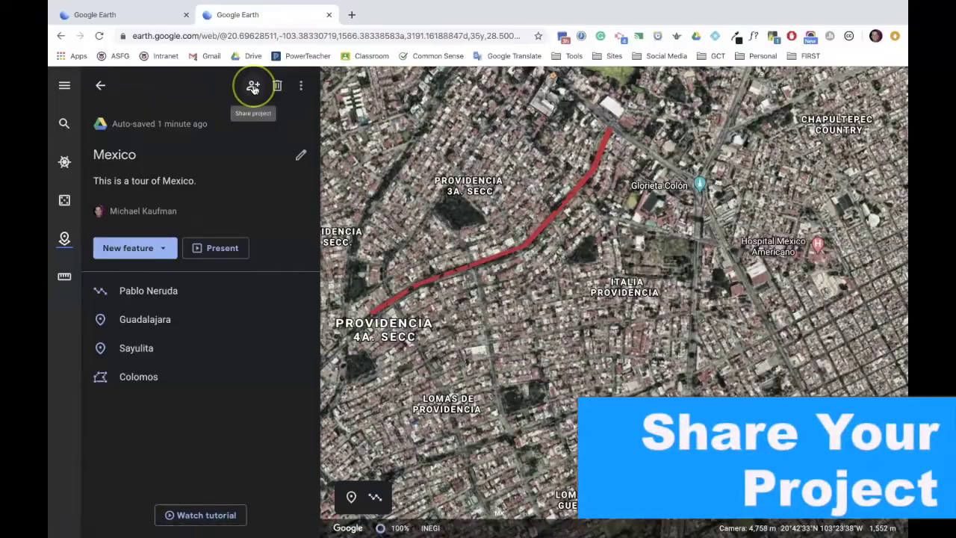
# - Share the Mexico project with anyone at American School Foundation of Guadalajara who has the link, with view access, and save the setting
pyautogui.click(253, 87)
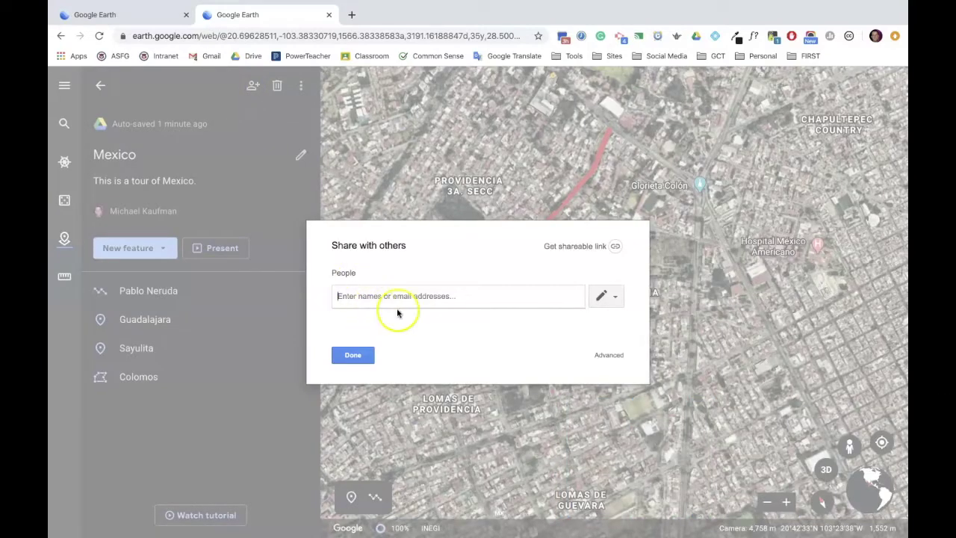
pyautogui.click(608, 356)
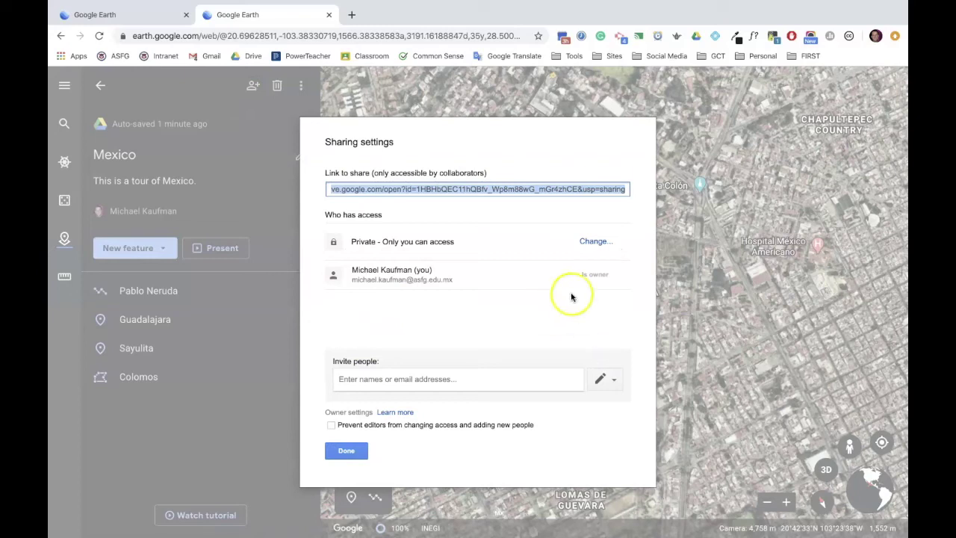
pyautogui.click(596, 243)
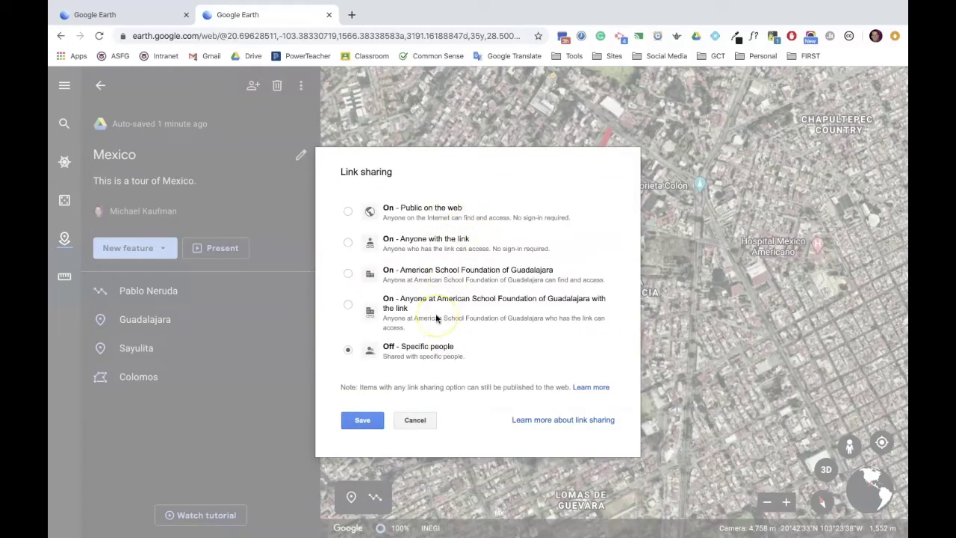
pyautogui.click(349, 308)
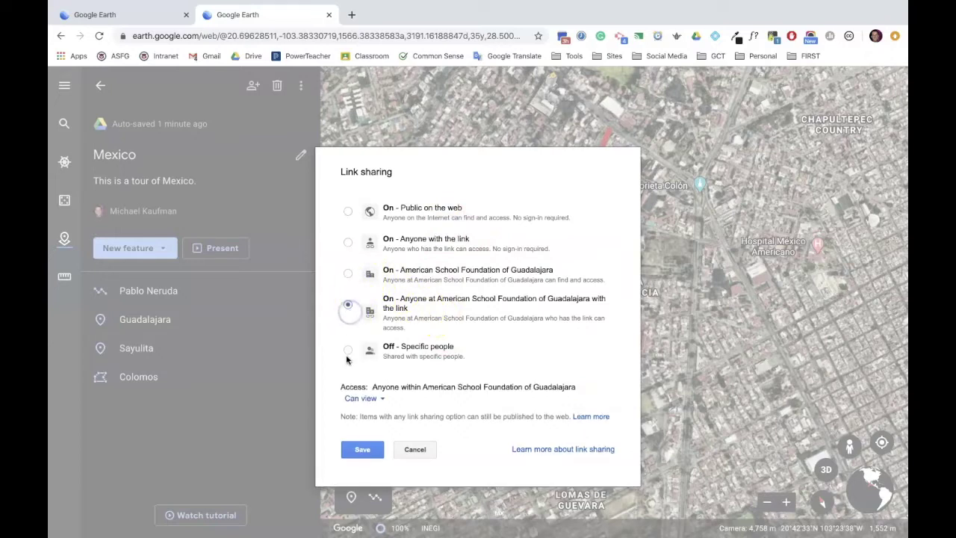
pyautogui.click(360, 450)
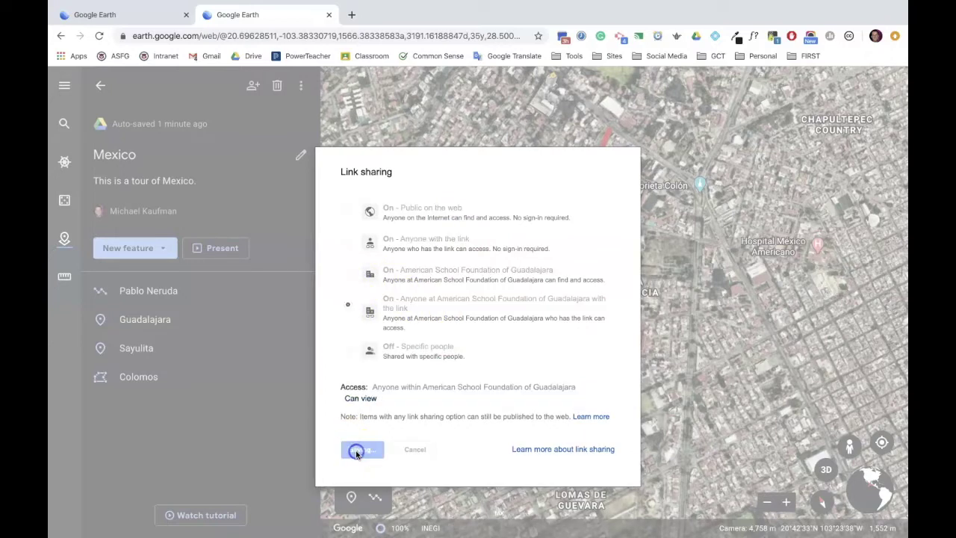